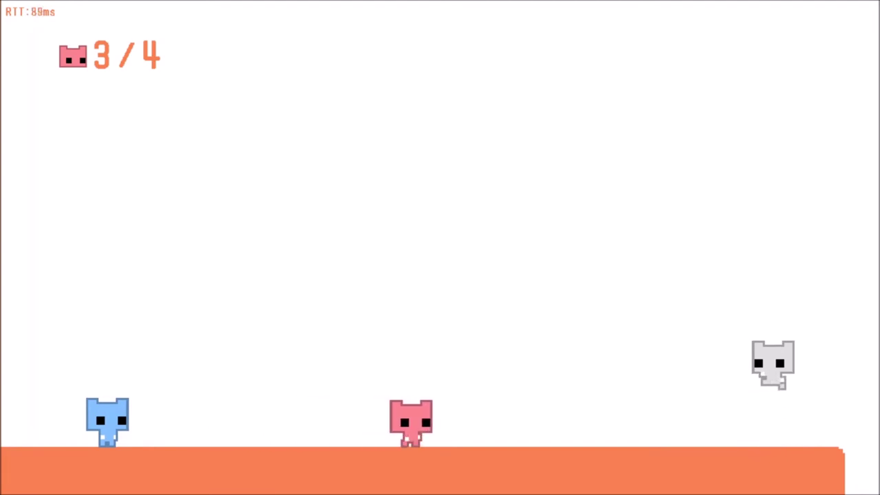
Step: Walk the pink cat right, hop onto the grey cat's head, then drop to the low platform
{"action": "key", "text": "Right"}
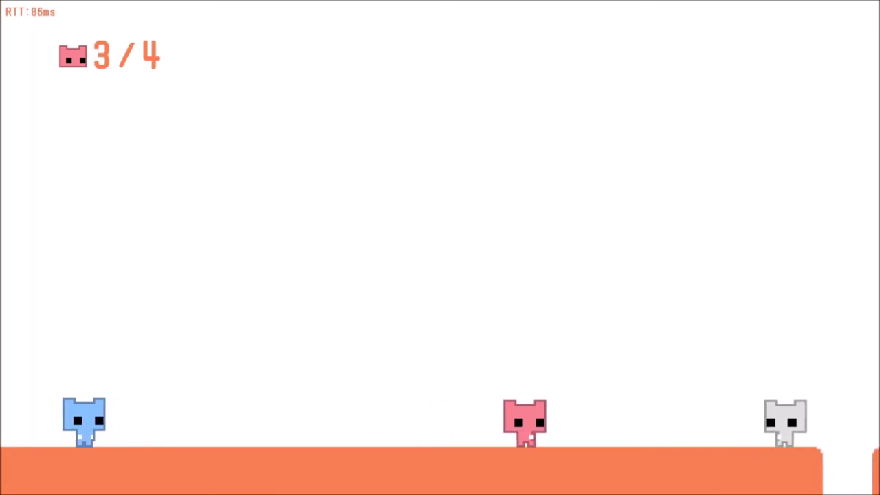
{"action": "key", "text": "Right"}
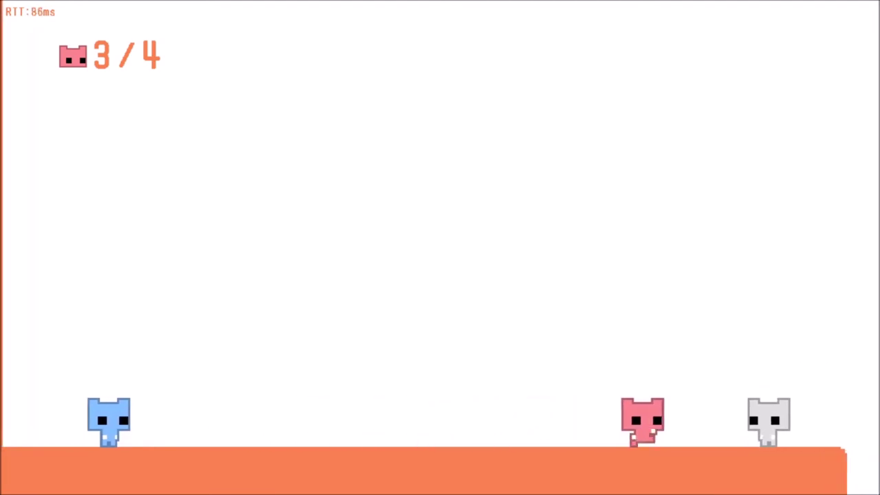
{"action": "key", "text": "Up"}
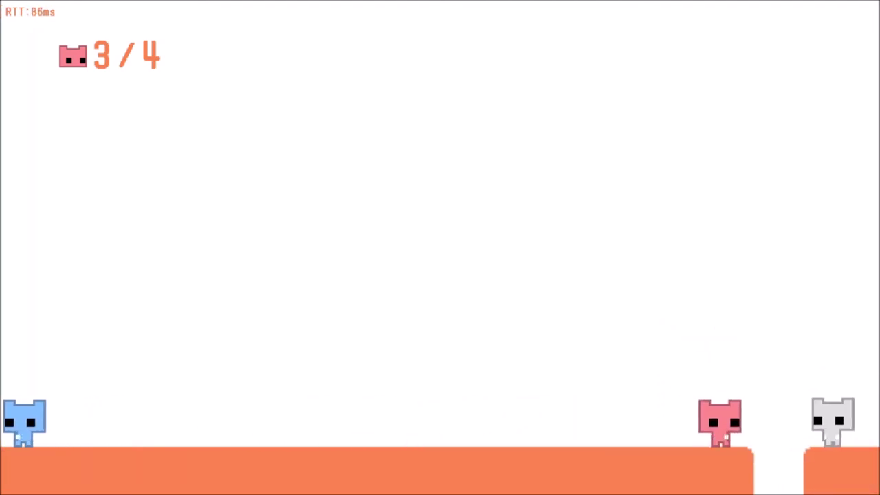
{"action": "key", "text": "Right"}
{"action": "key", "text": "Up"}
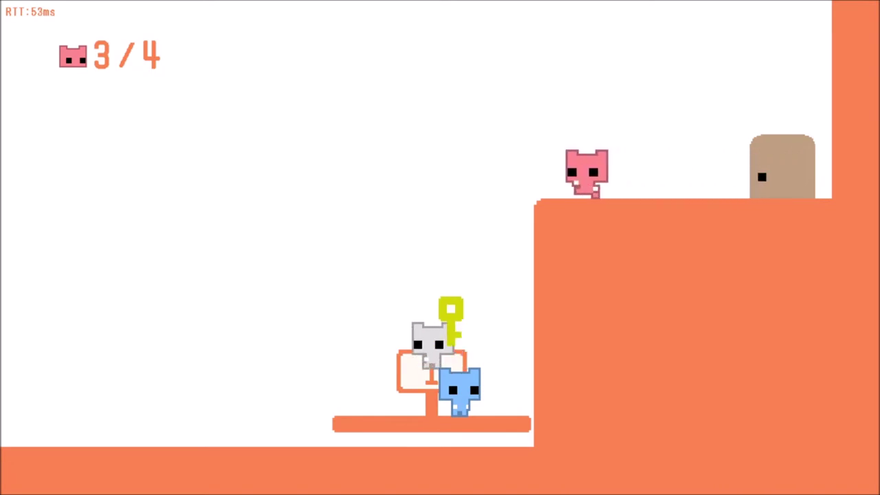
{"action": "key", "text": "Left"}
{"action": "key", "text": "Up"}
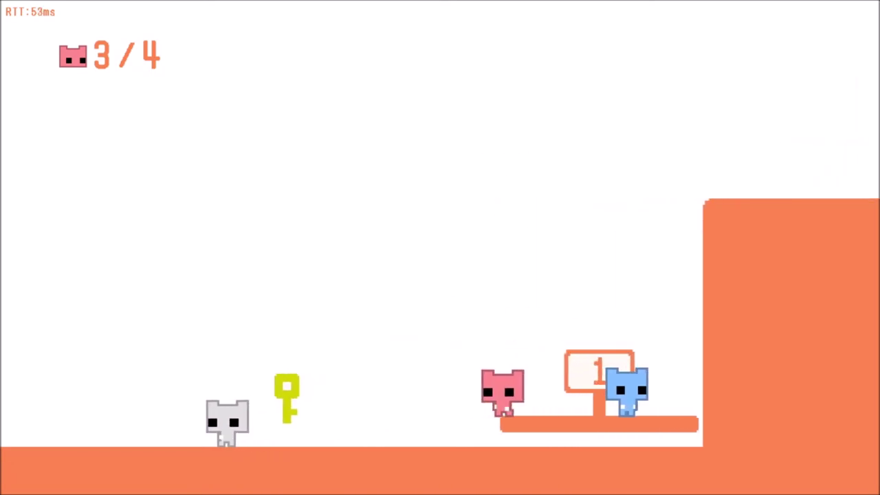
Step: Walk the pink cat past the grey cat and onto the numbered platform
{"action": "key", "text": "Left"}
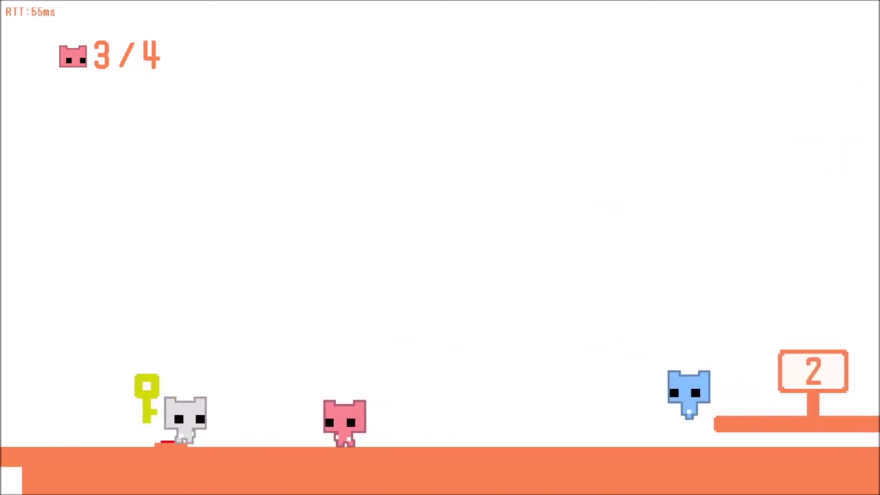
{"action": "key", "text": "Left"}
{"action": "key", "text": "Right"}
{"action": "key", "text": "Up"}
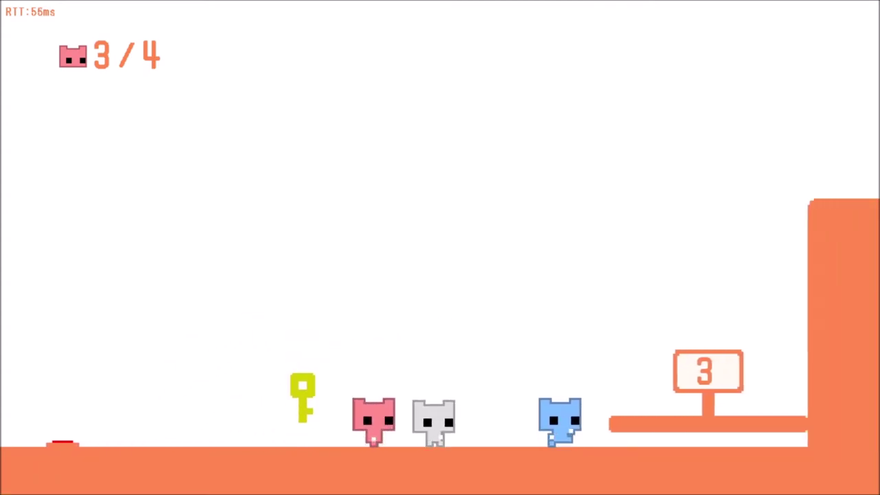
{"action": "key", "text": "Right"}
{"action": "key", "text": "Up"}
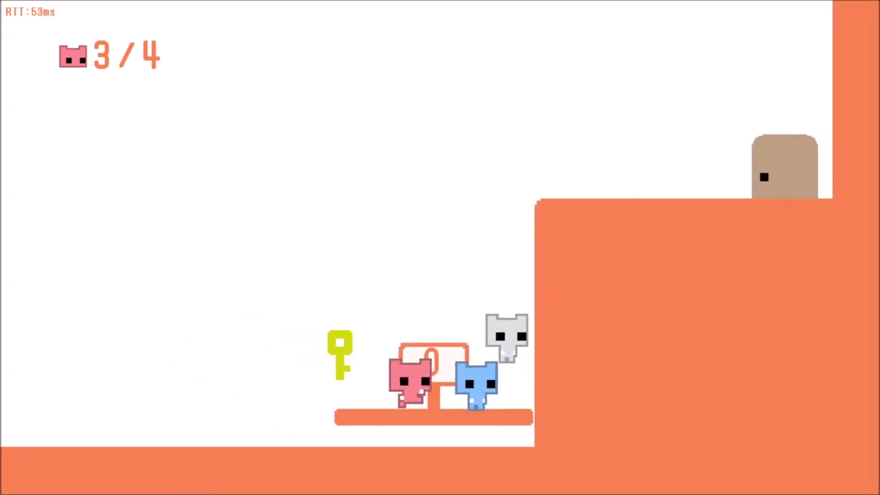
Step: Grab the key, leap from the rising platform over the wall, and unlock the door
{"action": "key", "text": "Right"}
{"action": "key", "text": "Up"}
{"action": "key", "text": "Right"}
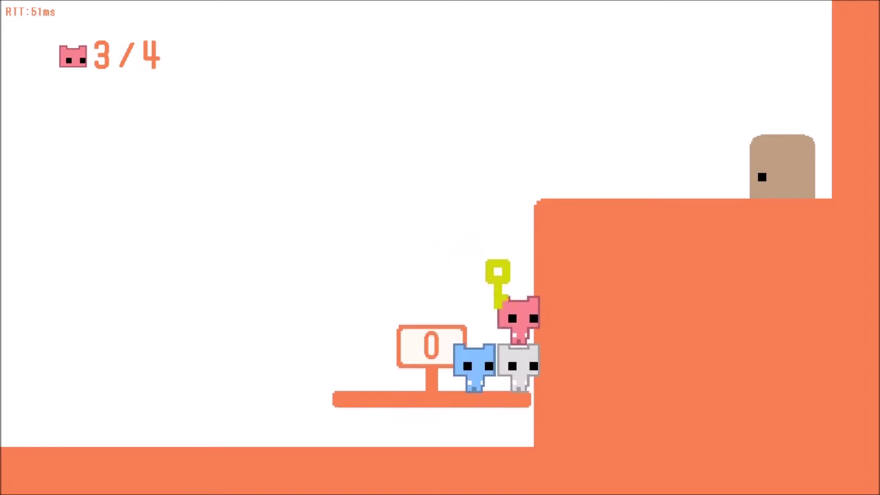
{"action": "key", "text": "Up"}
{"action": "key", "text": "Right"}
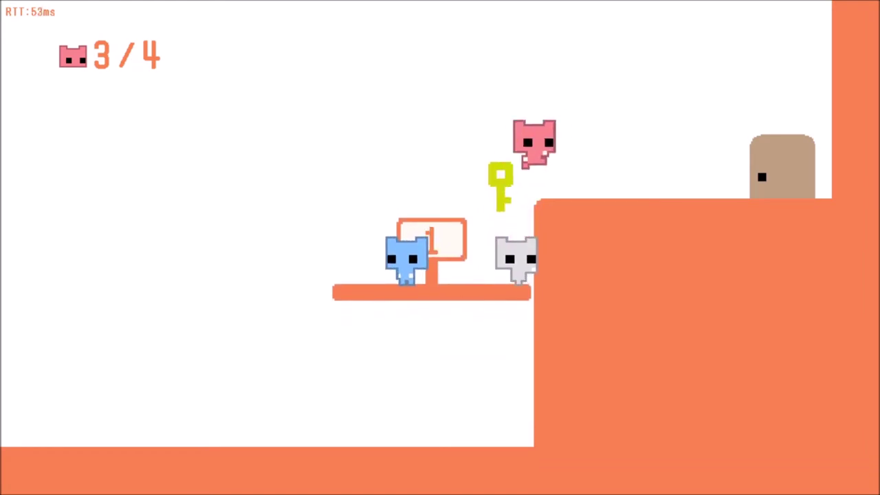
{"action": "key", "text": "Right"}
{"action": "key", "text": "Up"}
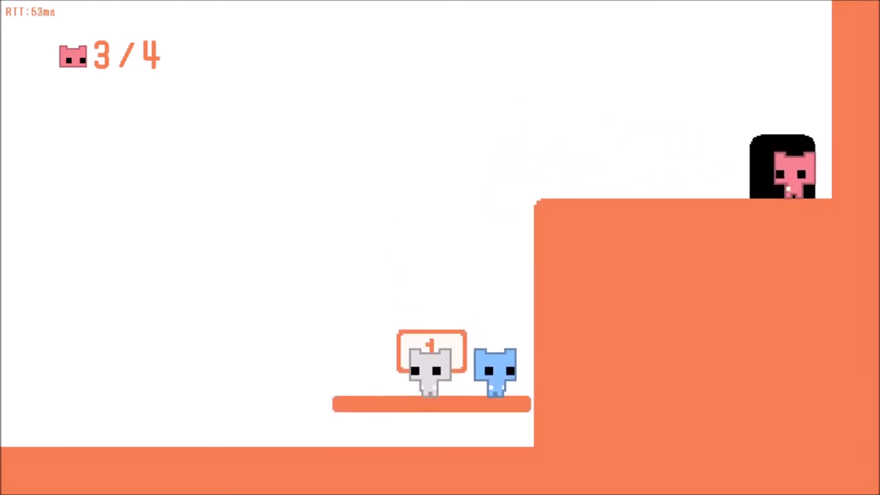
{"action": "key", "text": "Left"}
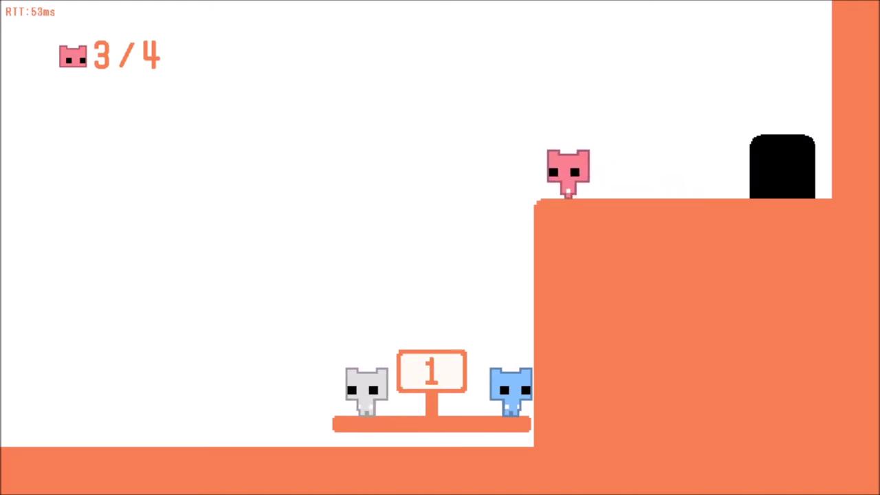
Step: Ride the rising platform on the blue cat, hopping between the ledge and its head
{"action": "key", "text": "Right"}
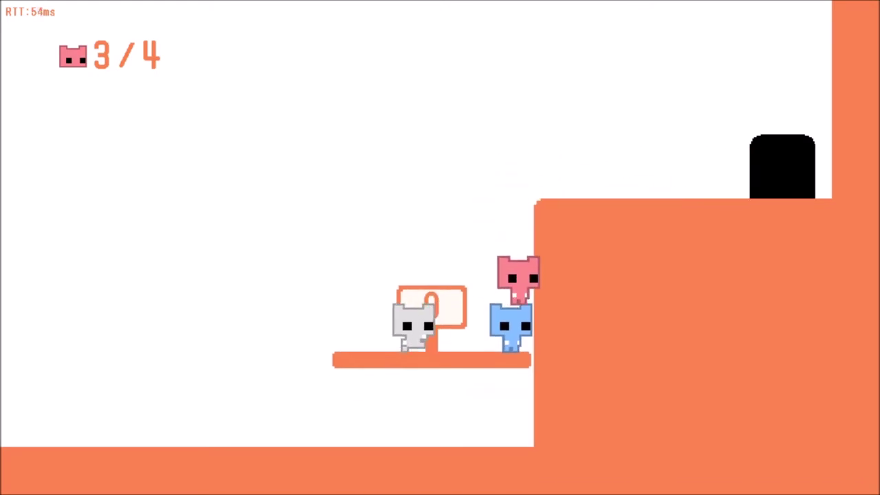
{"action": "key", "text": "space"}
{"action": "key", "text": "Right"}
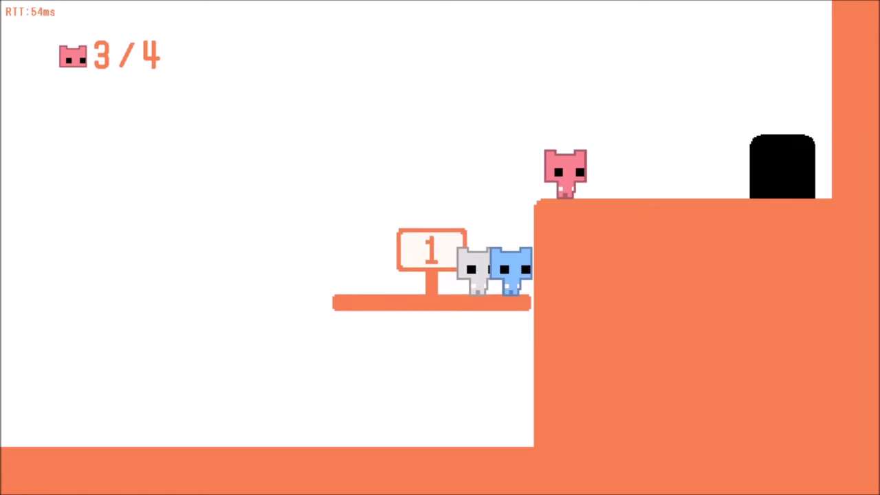
{"action": "key", "text": "Left"}
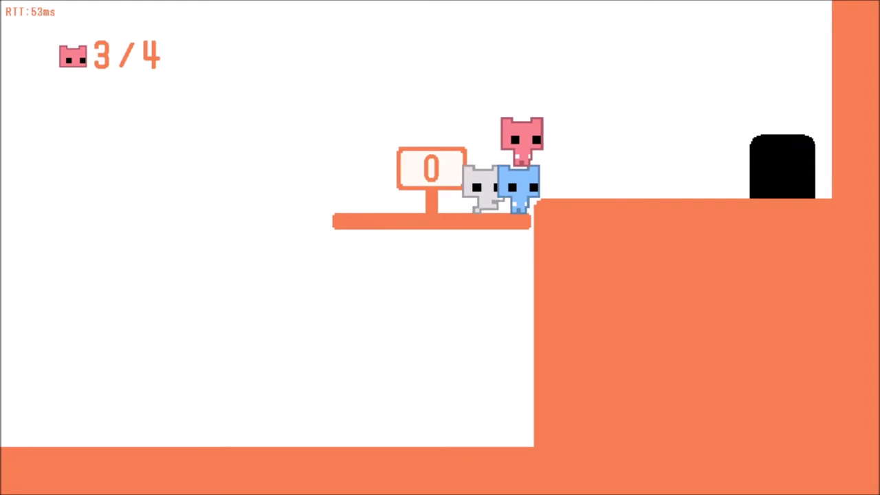
{"action": "key", "text": "Right"}
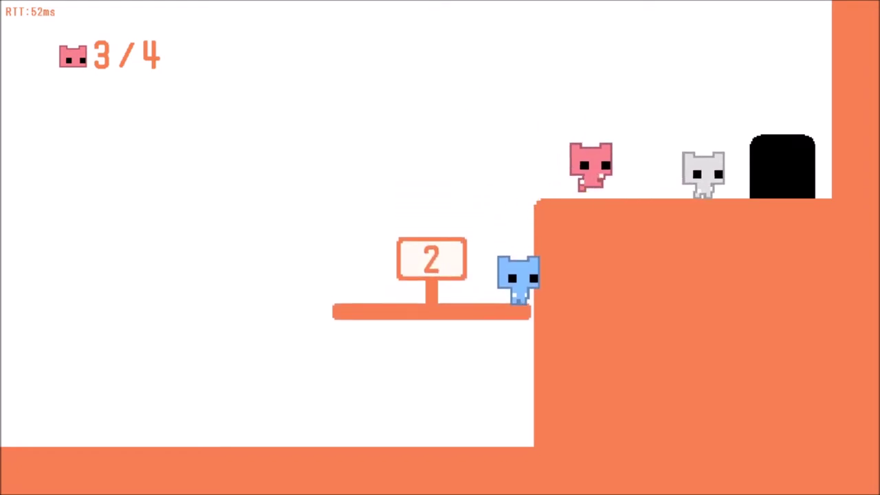
{"action": "key", "text": "Right"}
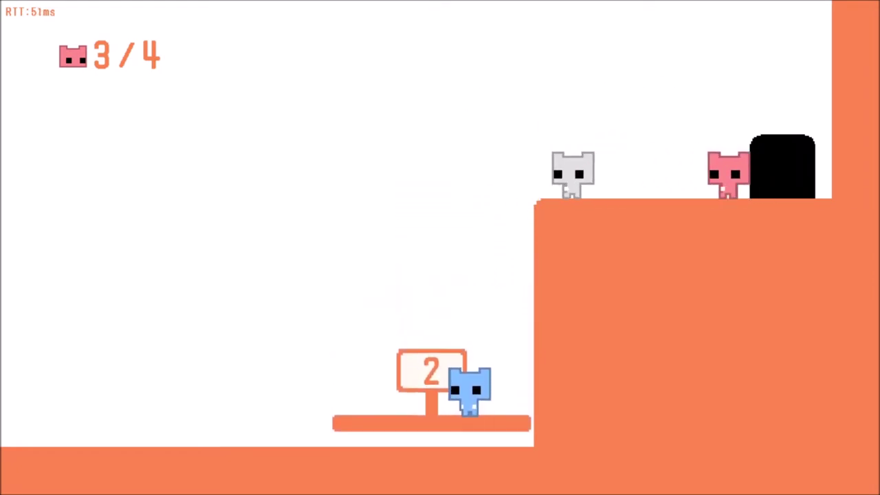
{"action": "key", "text": "Left"}
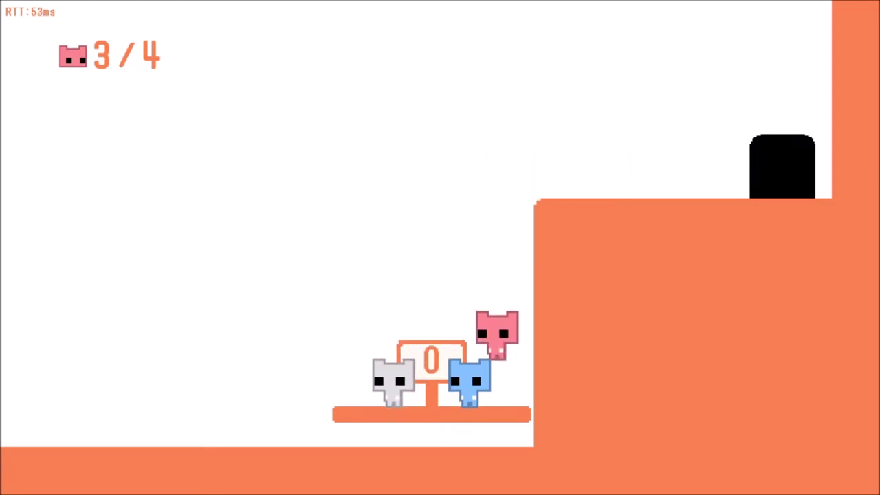
{"action": "key", "text": "Right"}
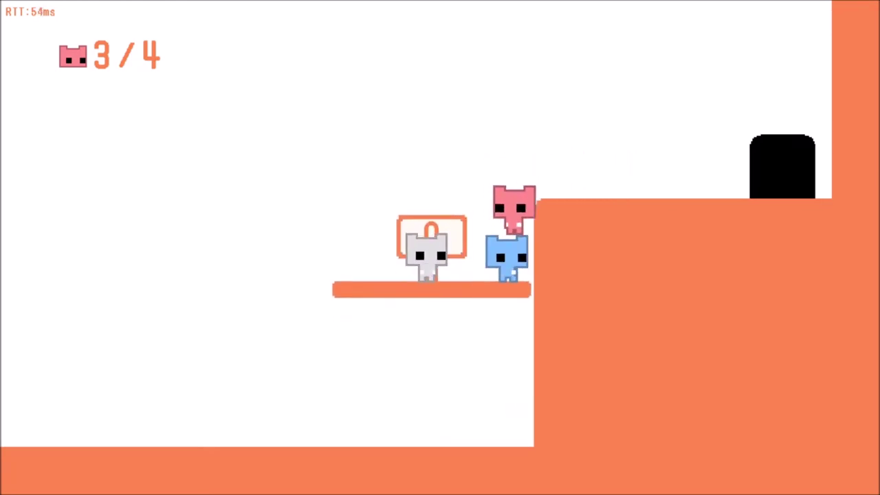
Step: Leap into the open door, then come back out onto the grey cat
{"action": "key", "text": "space"}
{"action": "key", "text": "Right"}
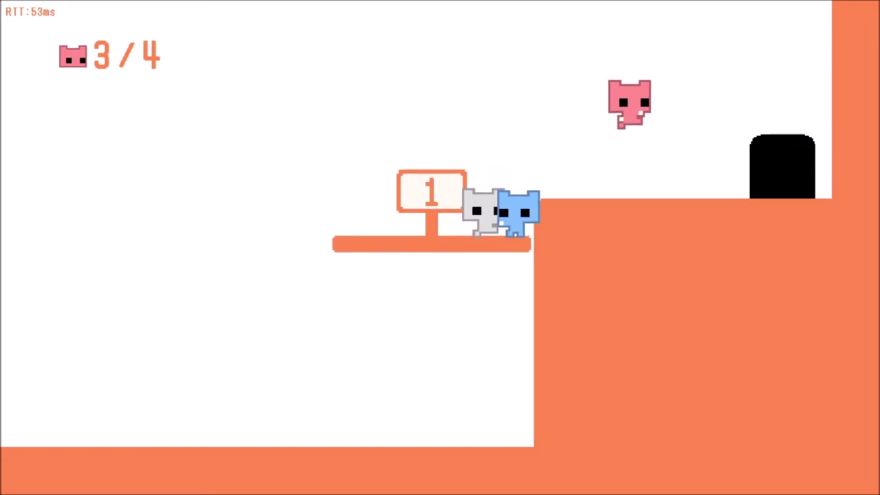
{"action": "key", "text": "Up"}
{"action": "key", "text": "Up"}
{"action": "key", "text": "Left"}
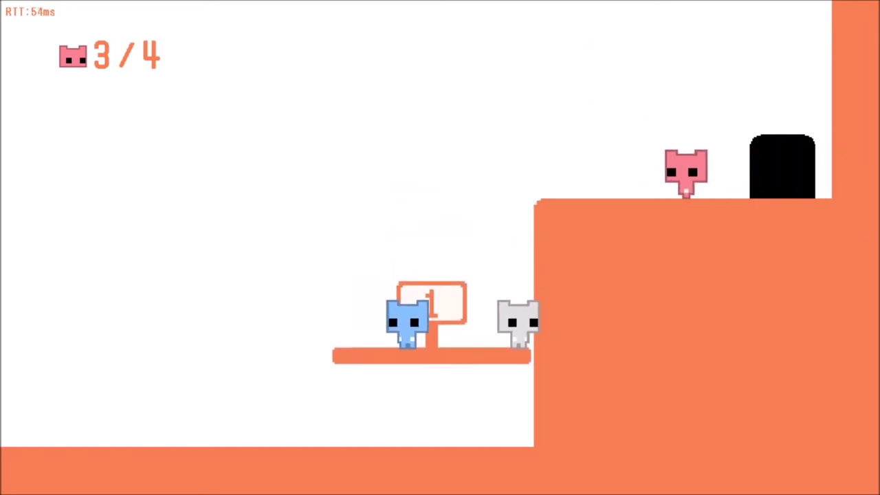
{"action": "key", "text": "space"}
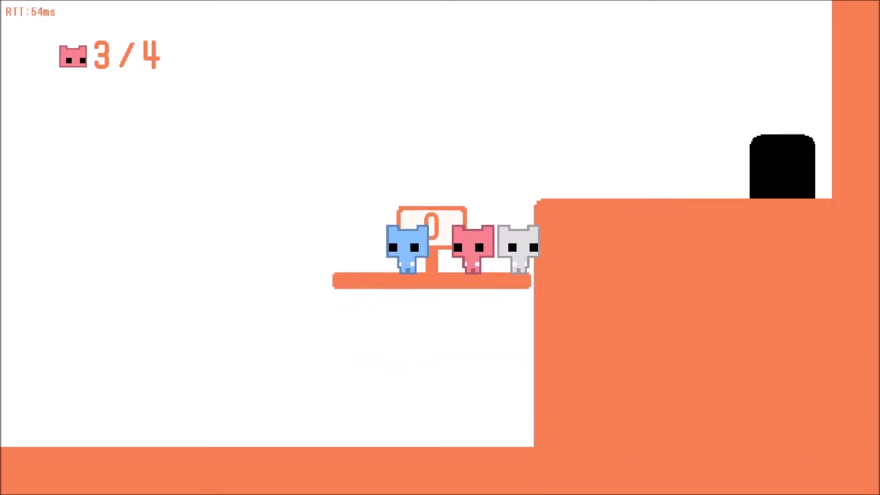
Step: Jump from the risen platform onto the right ledge and walk into the door
{"action": "key", "text": "space"}
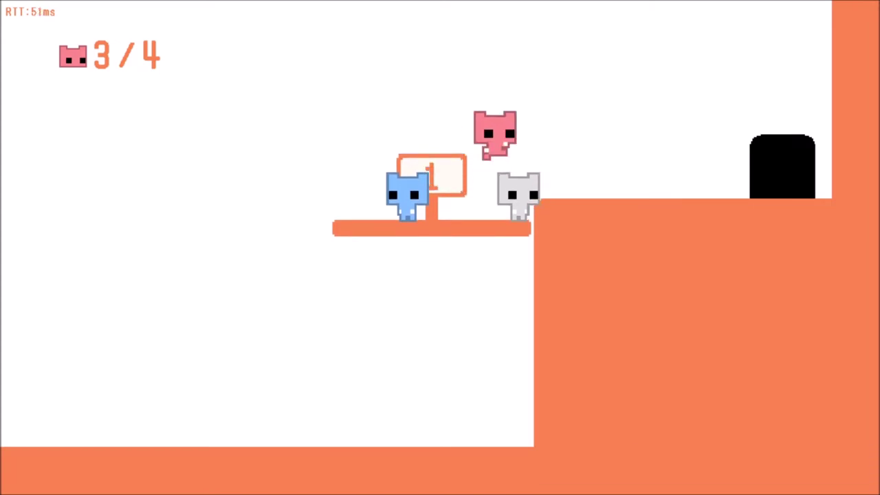
{"action": "key", "text": "Right"}
{"action": "key", "text": "Left"}
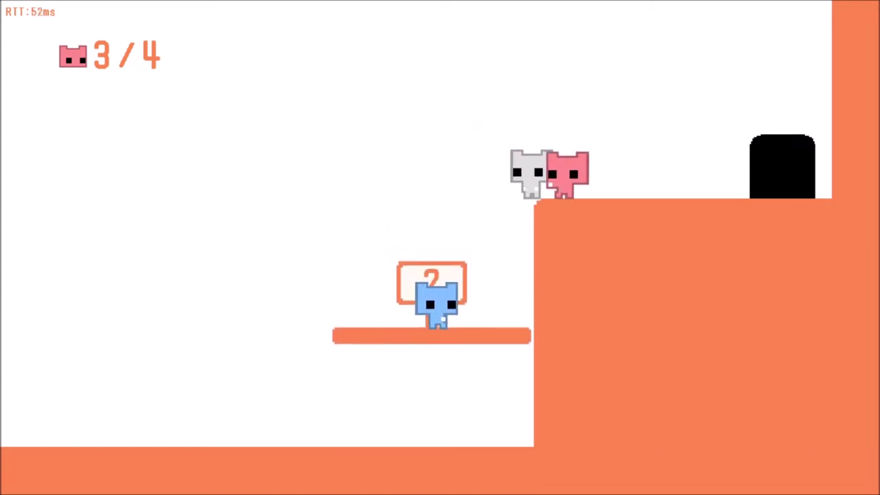
{"action": "key", "text": "Left"}
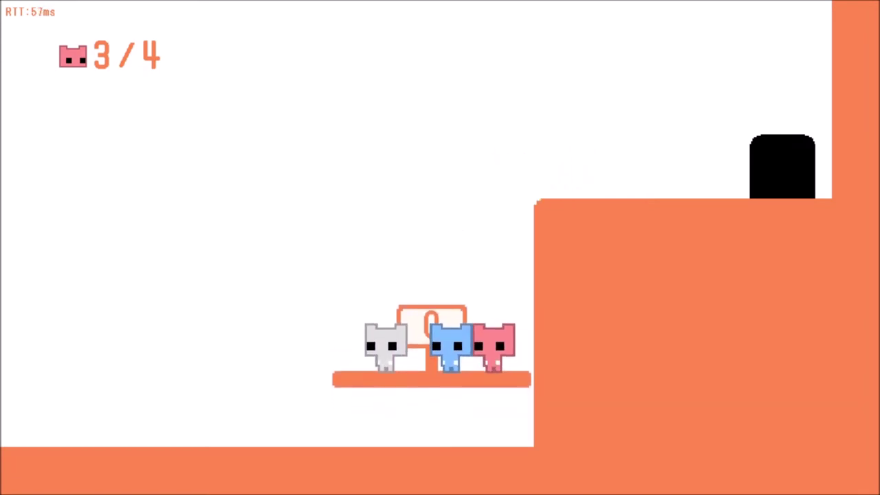
{"action": "key", "text": "Right"}
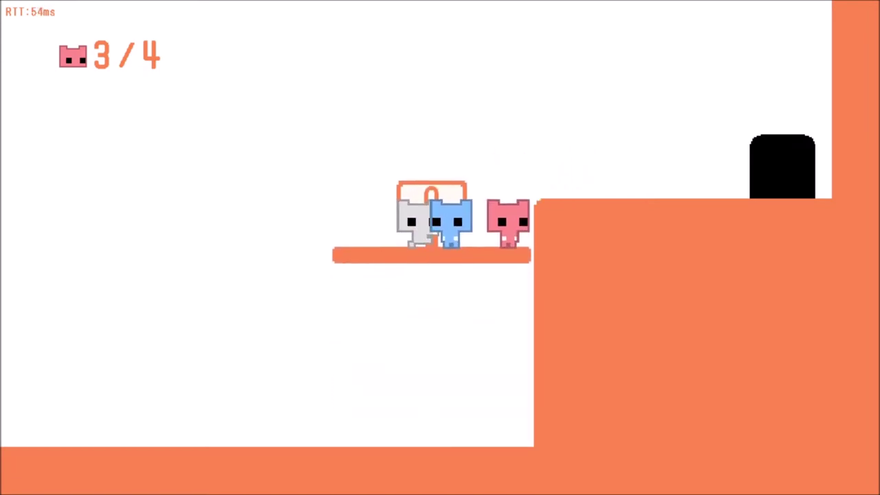
{"action": "key", "text": "space"}
{"action": "key", "text": "Right"}
{"action": "key", "text": "Right"}
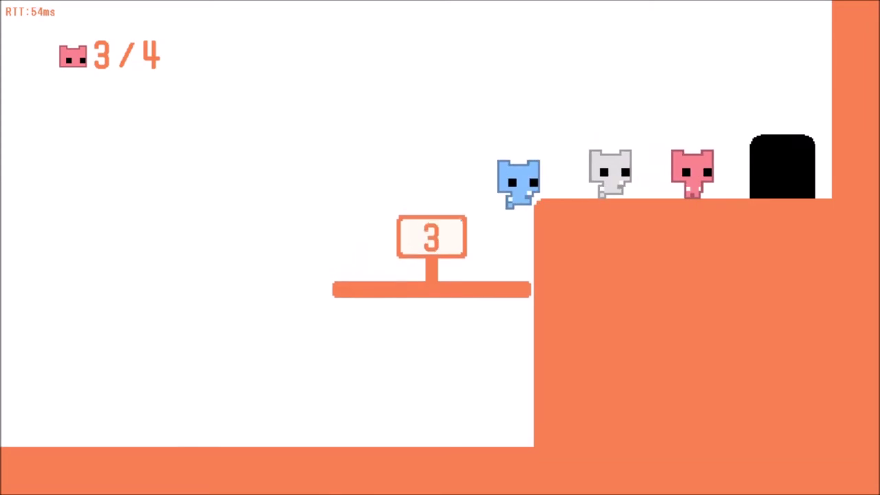
{"action": "key", "text": "Right"}
{"action": "key", "text": "Right"}
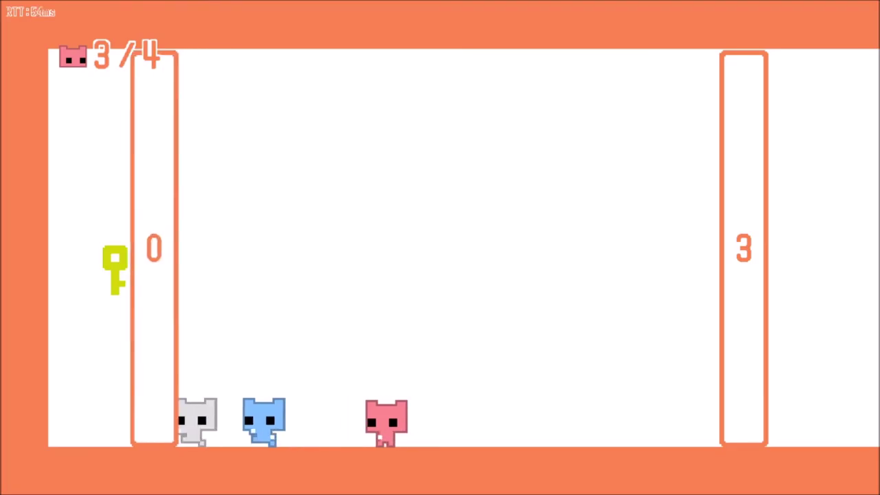
Step: Climb the pink cat onto the blue cat, then jump off toward the wall
{"action": "key", "text": "Left"}
{"action": "key", "text": "Left"}
{"action": "key", "text": "space"}
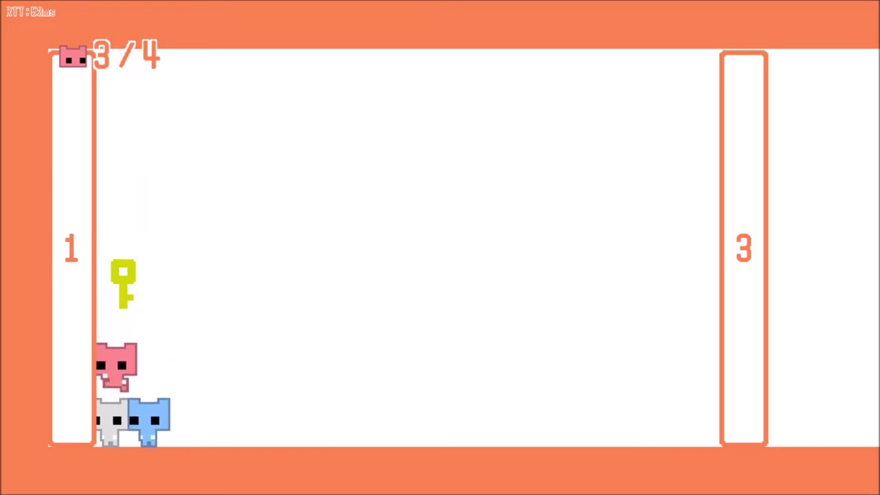
{"action": "key", "text": "Right"}
{"action": "key", "text": "space"}
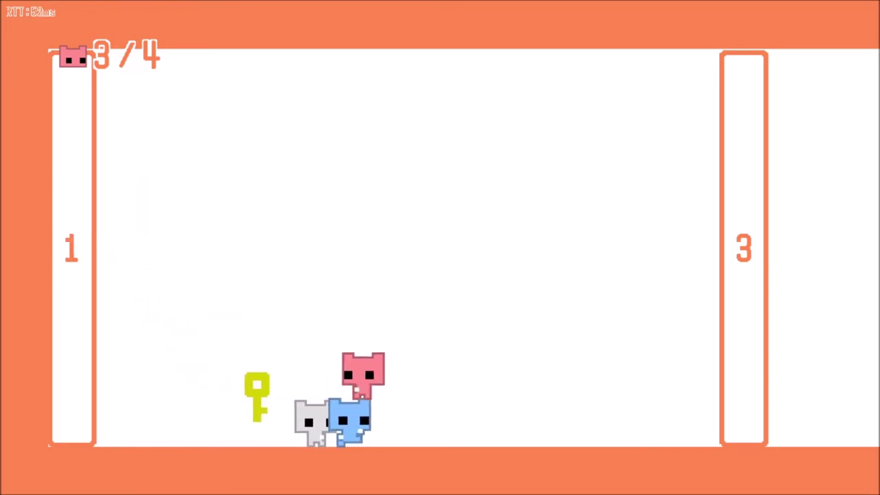
{"action": "key", "text": "space"}
{"action": "key", "text": "Right"}
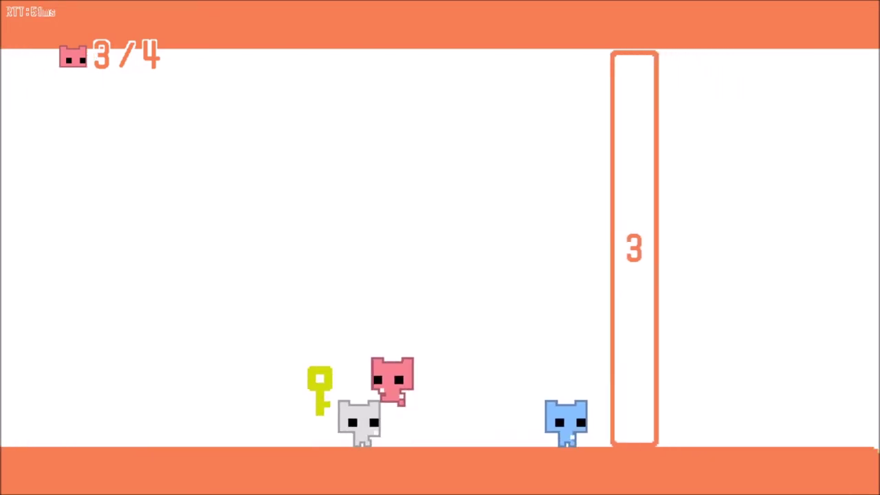
{"action": "key", "text": "space"}
{"action": "key", "text": "space"}
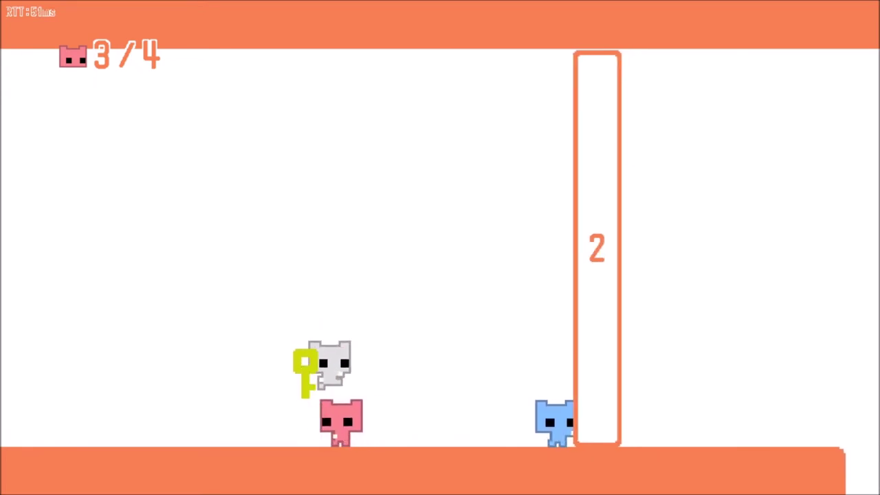
Step: Push the heavy wall right with all cats until it slides into the floor gap
{"action": "key", "text": "Left"}
{"action": "key", "text": "Right"}
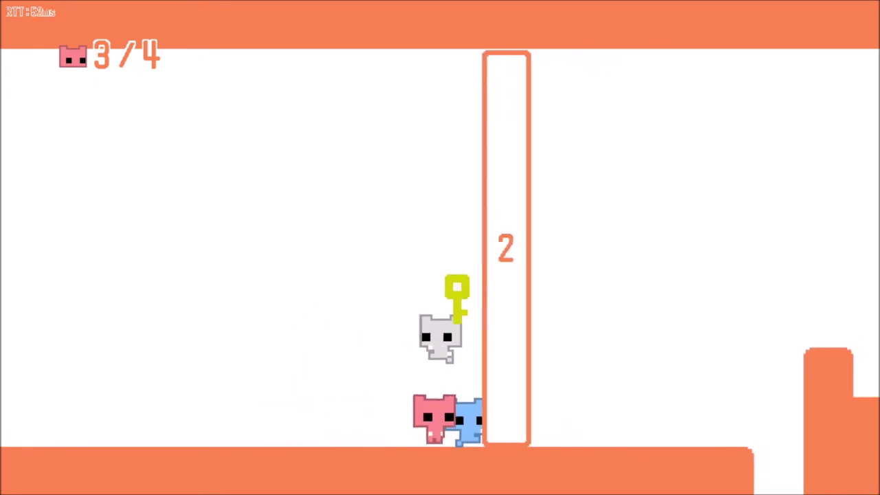
{"action": "key", "text": "Right"}
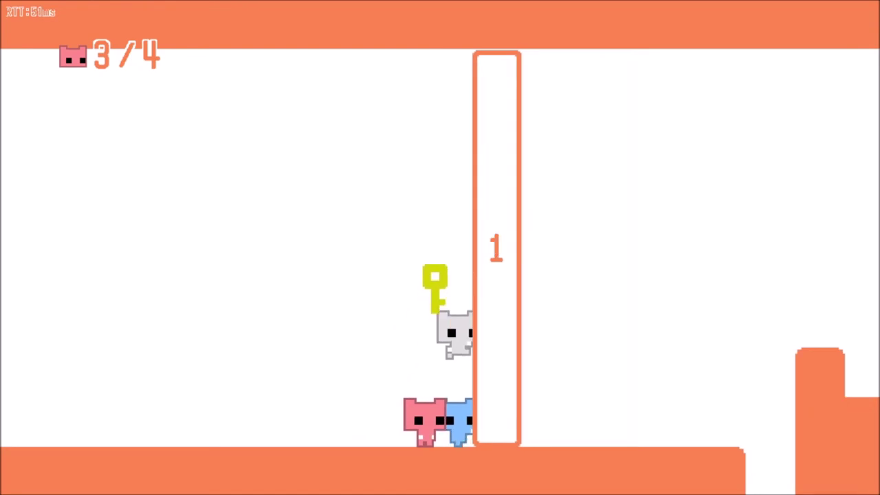
{"action": "key", "text": "Left"}
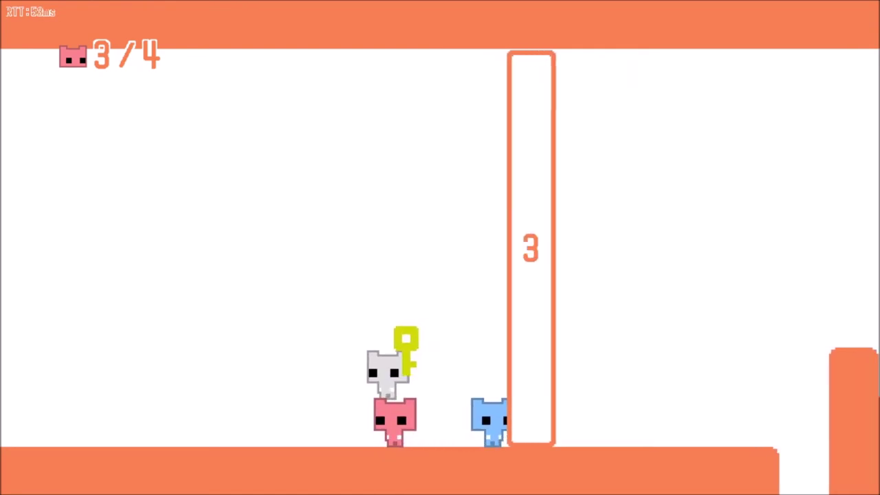
{"action": "key", "text": "Right"}
{"action": "key", "text": "Up"}
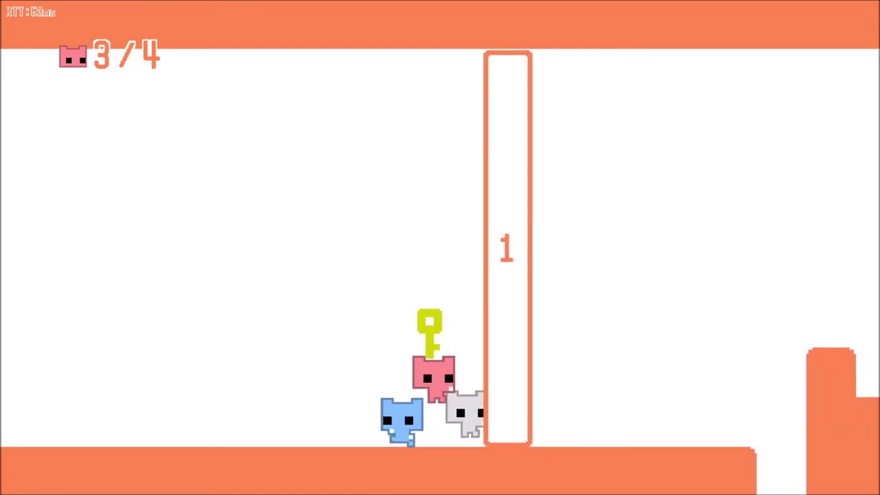
{"action": "key", "text": "Right"}
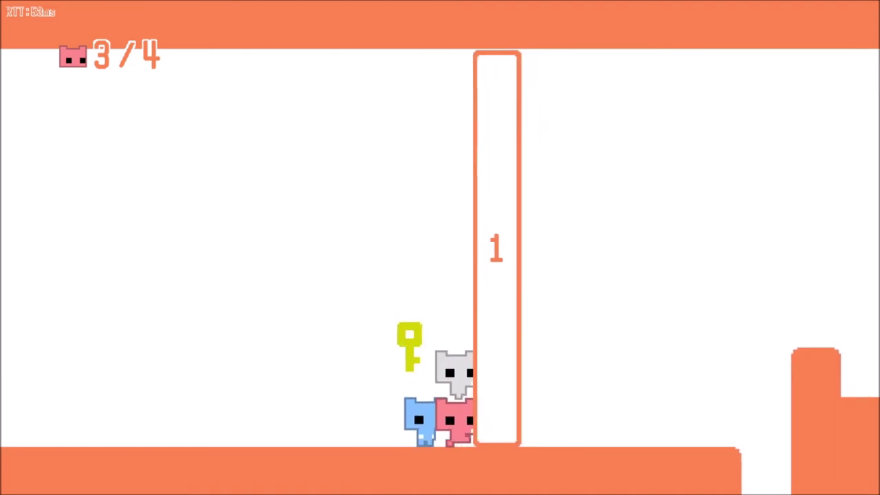
{"action": "key", "text": "Right"}
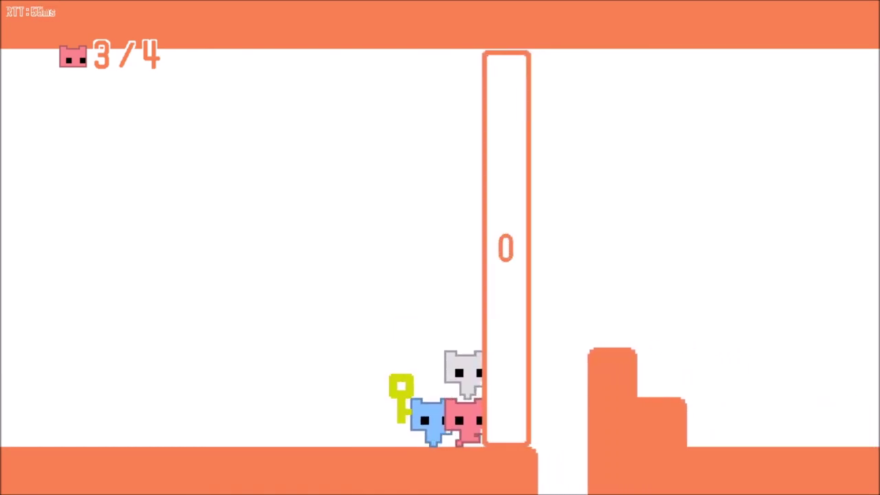
{"action": "key", "text": "Right"}
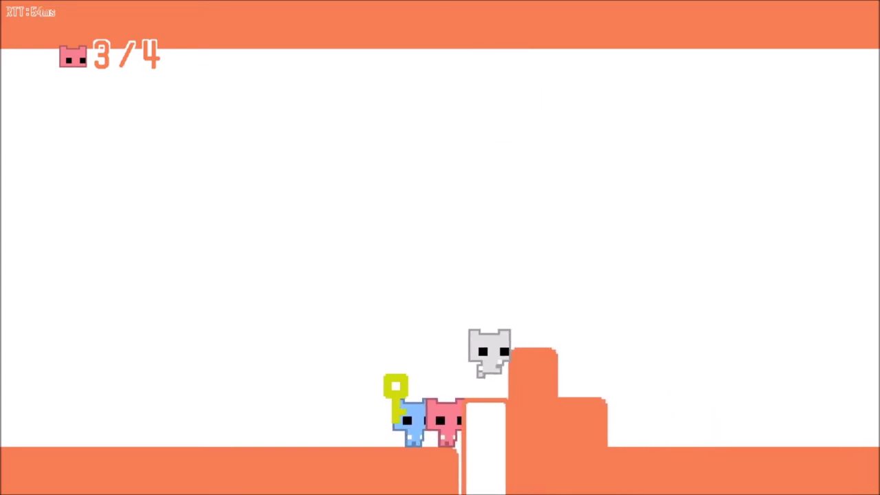
Step: Push the 2 block right with the others and jump over it into the door
{"action": "key", "text": "Right"}
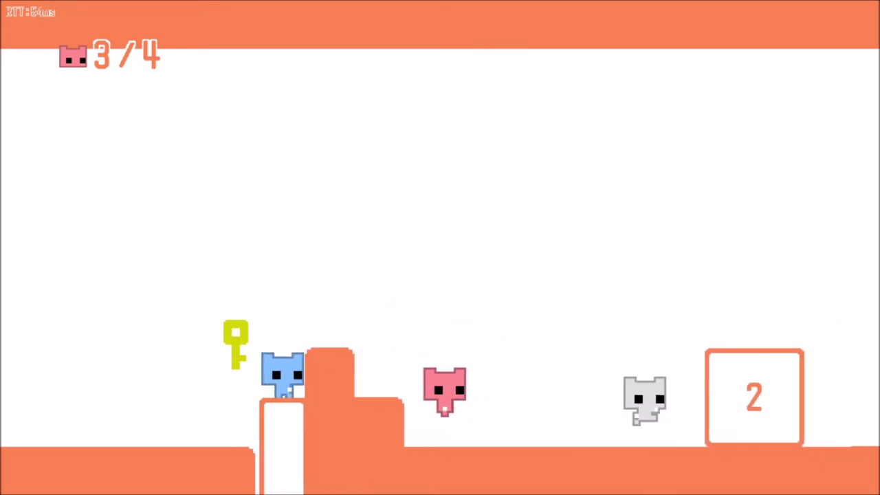
{"action": "key", "text": "Right"}
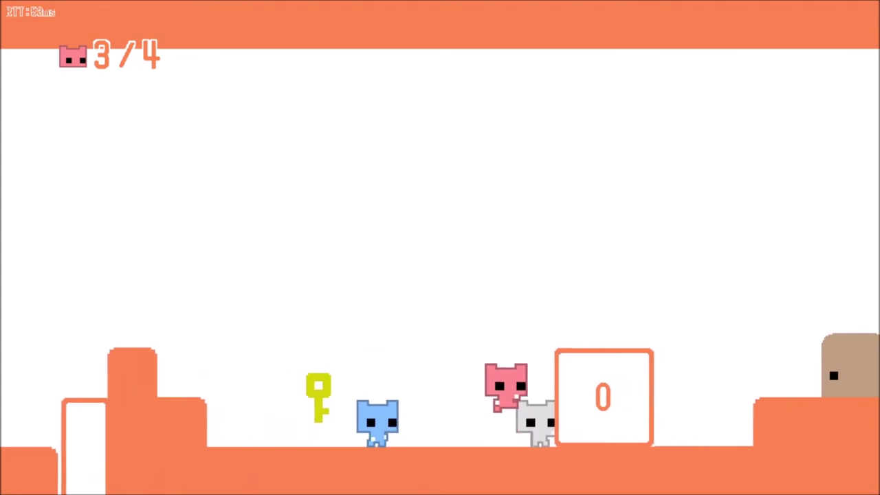
{"action": "key", "text": "Right"}
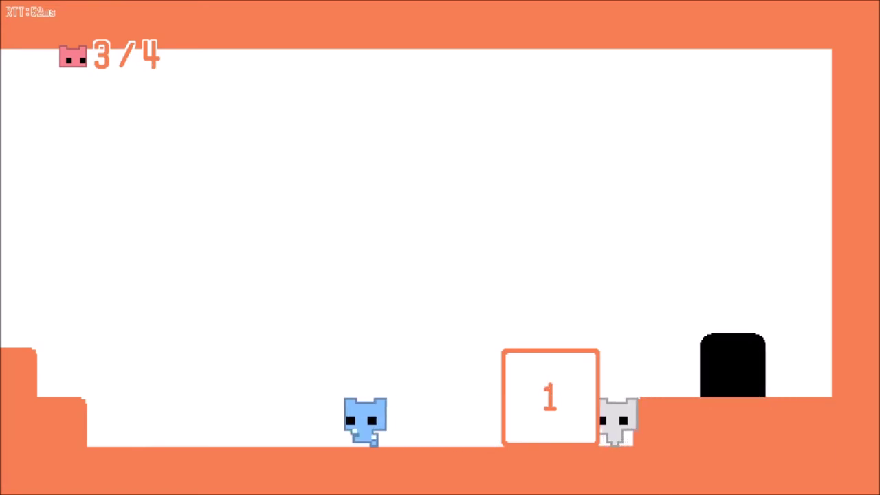
Step: Climb the blue cat onto the pillar, push the box left then right, and head for the black door
{"action": "key", "text": "Left"}
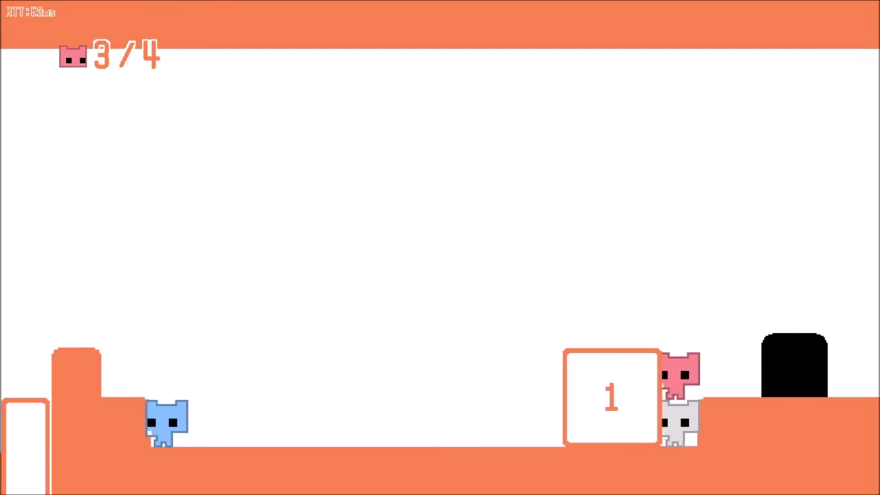
{"action": "key", "text": "Up"}
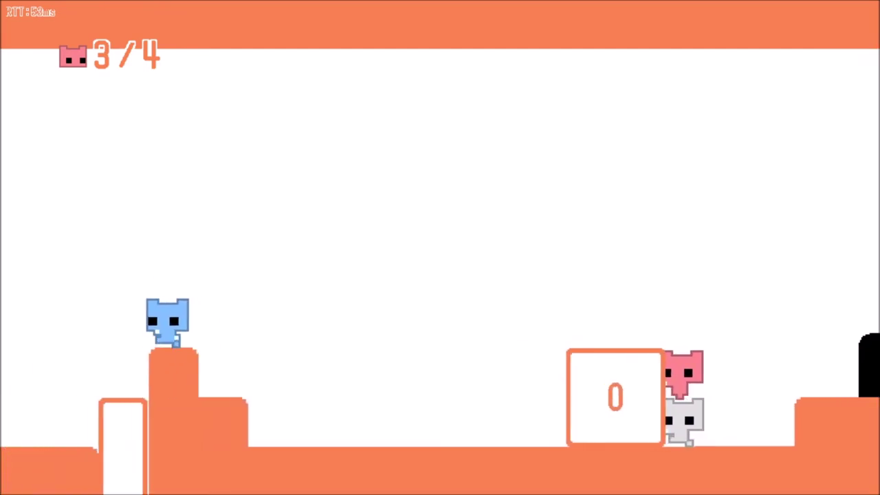
{"action": "key", "text": "Right"}
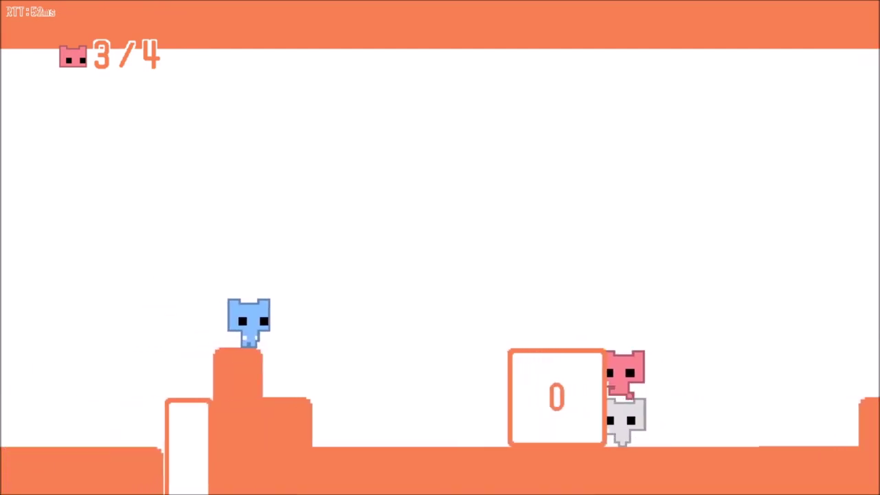
{"action": "key", "text": "Left"}
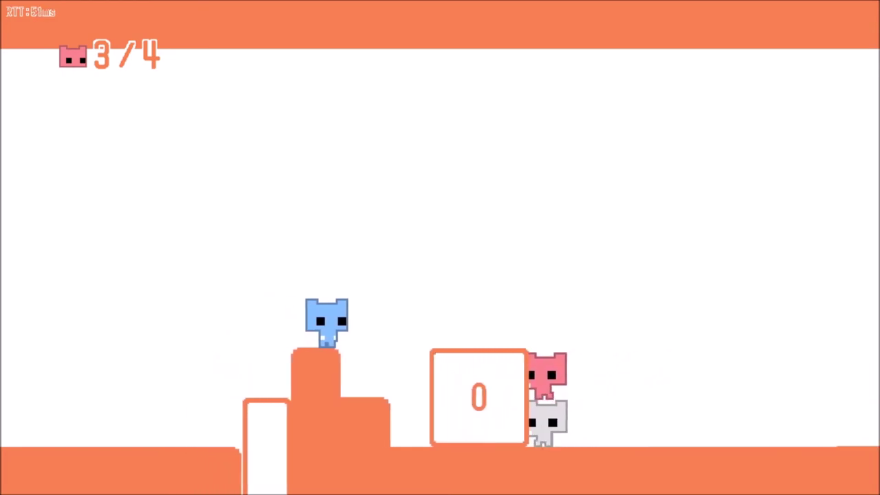
{"action": "key", "text": "Right"}
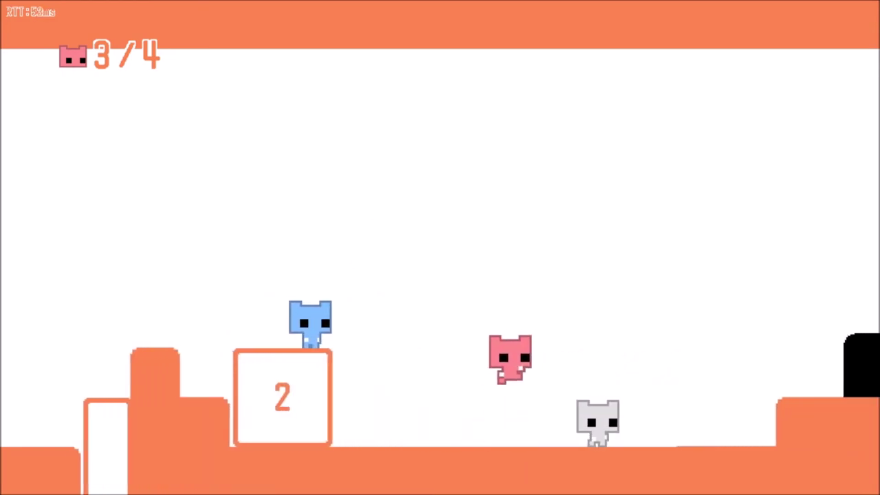
{"action": "key", "text": "Right"}
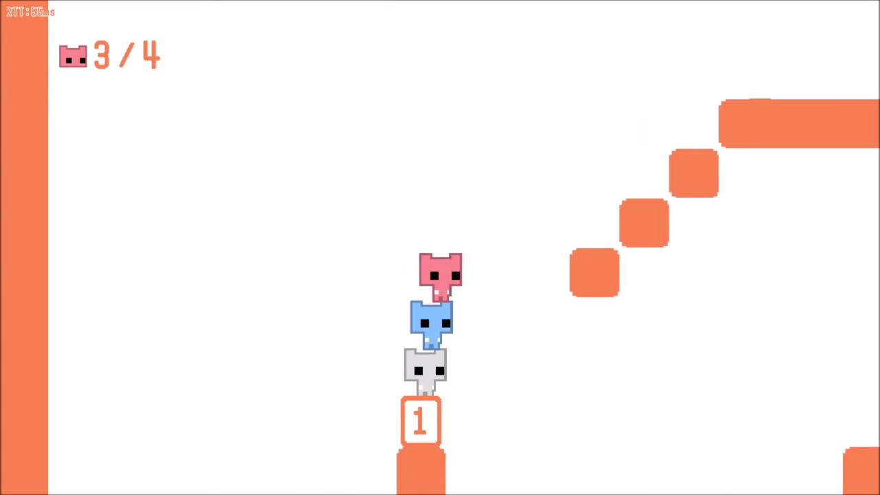
Step: Jump the pink cat off the stack, up the orange steps, onto the red button
{"action": "key", "text": "Right"}
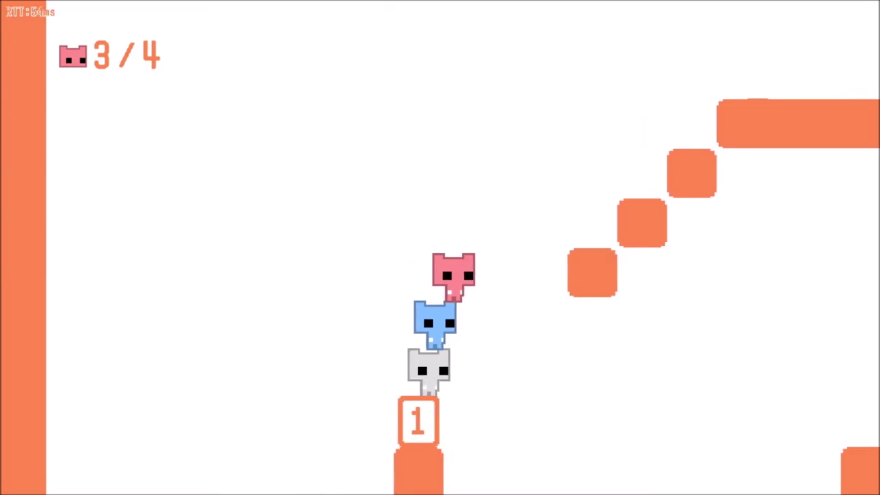
{"action": "key", "text": "Right"}
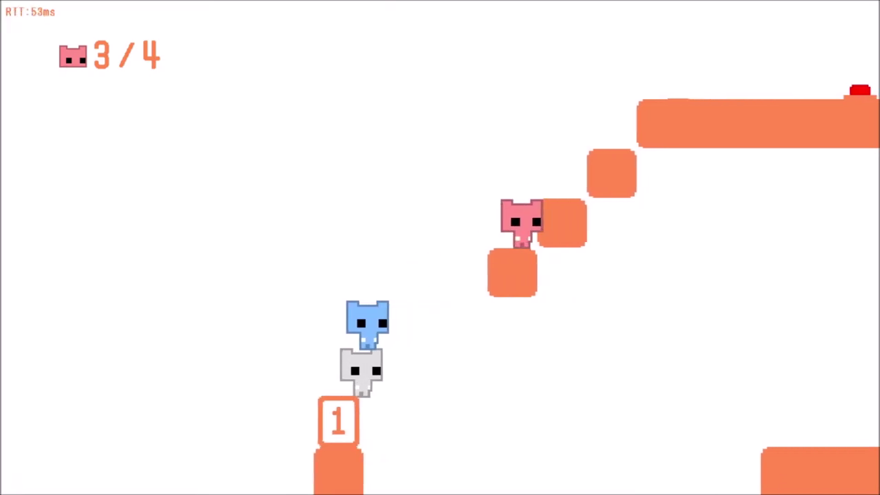
{"action": "key", "text": "Right"}
{"action": "key", "text": "Up"}
{"action": "key", "text": "Up"}
{"action": "key", "text": "Up"}
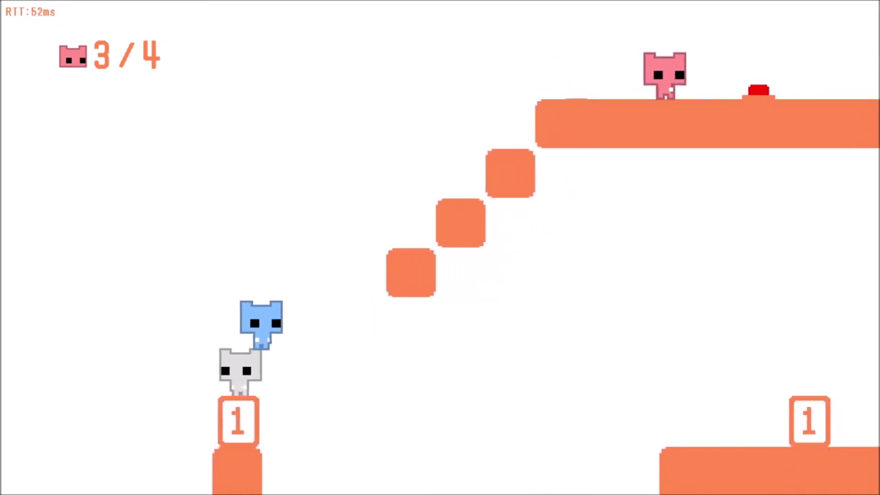
{"action": "key", "text": "Right"}
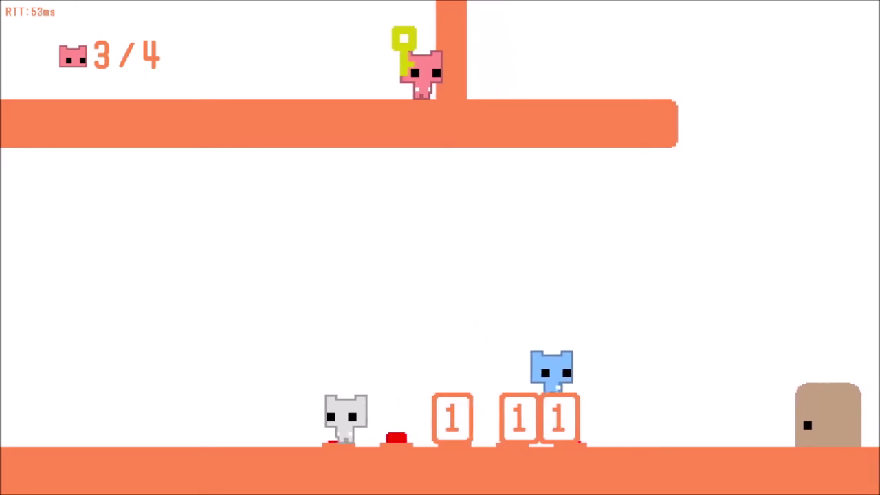
Step: Drop the blue cat to the floor and hop it back across the number blocks
{"action": "key", "text": "Right"}
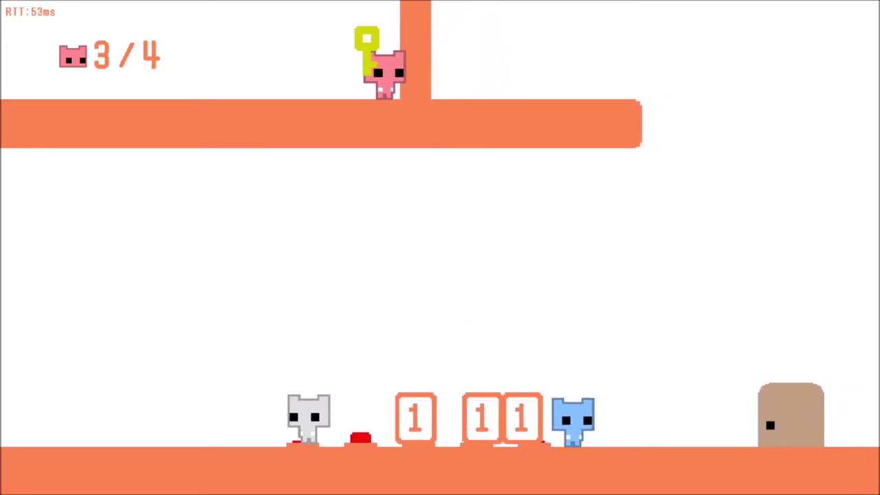
{"action": "key", "text": "Left"}
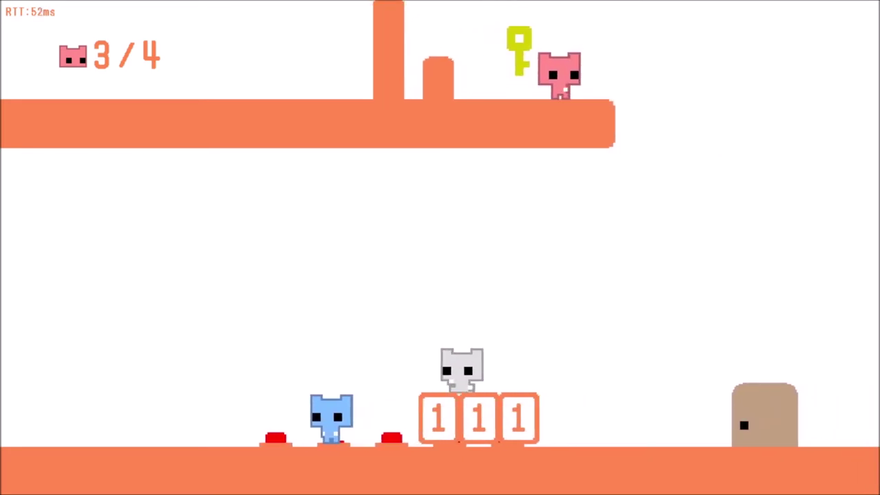
{"action": "key", "text": "Right"}
{"action": "key", "text": "Right"}
{"action": "key", "text": "Up"}
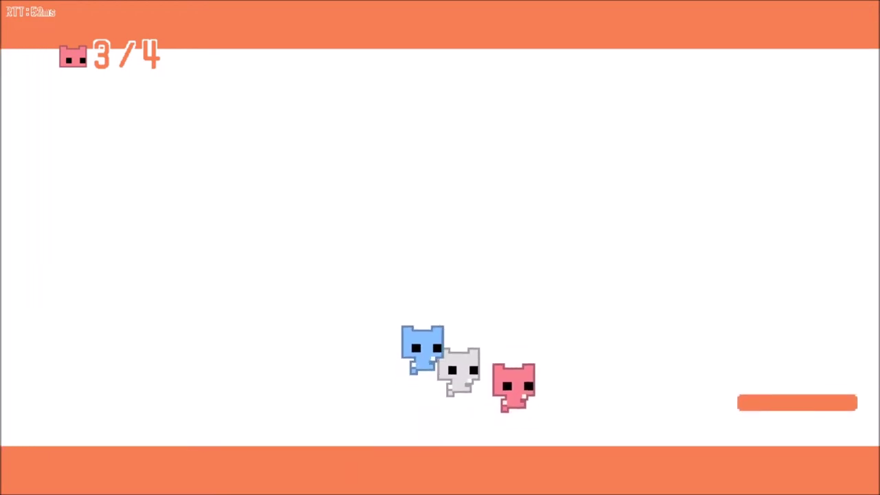
Step: Move the grey cat right through the new area and pick up the yellow key
{"action": "key", "text": "Right"}
{"action": "key", "text": "space"}
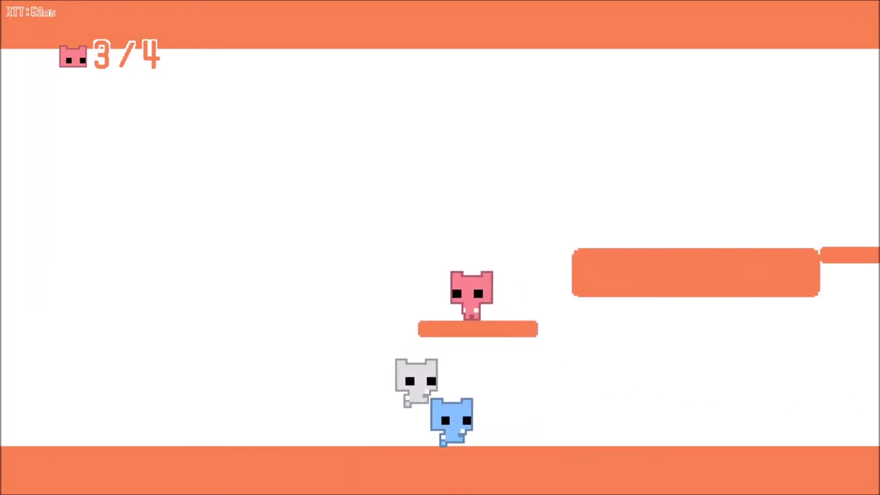
{"action": "key", "text": "Right"}
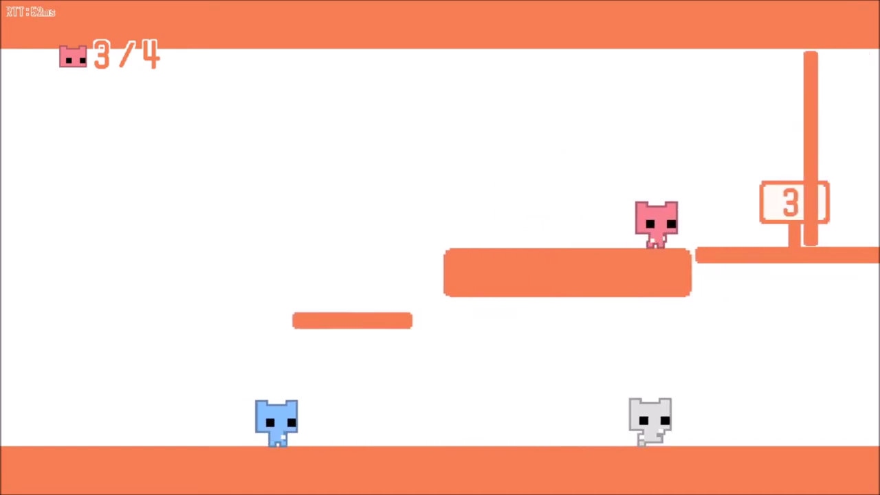
{"action": "key", "text": "Right"}
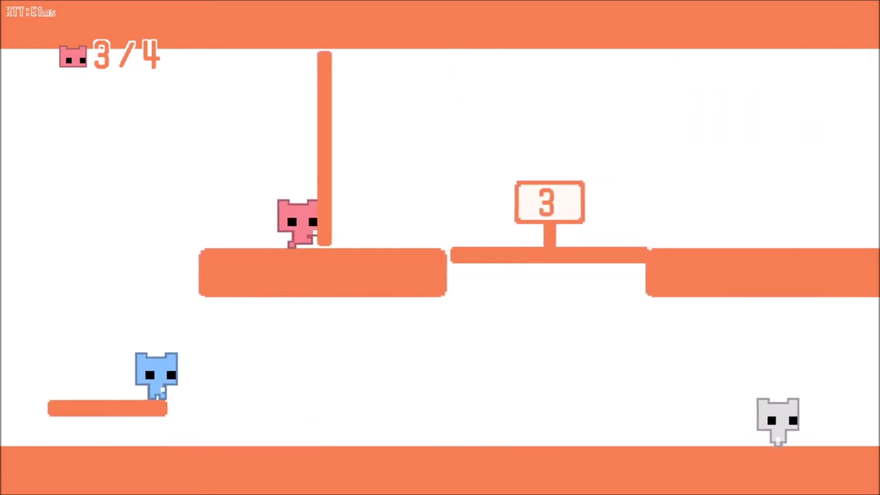
{"action": "key", "text": "Left"}
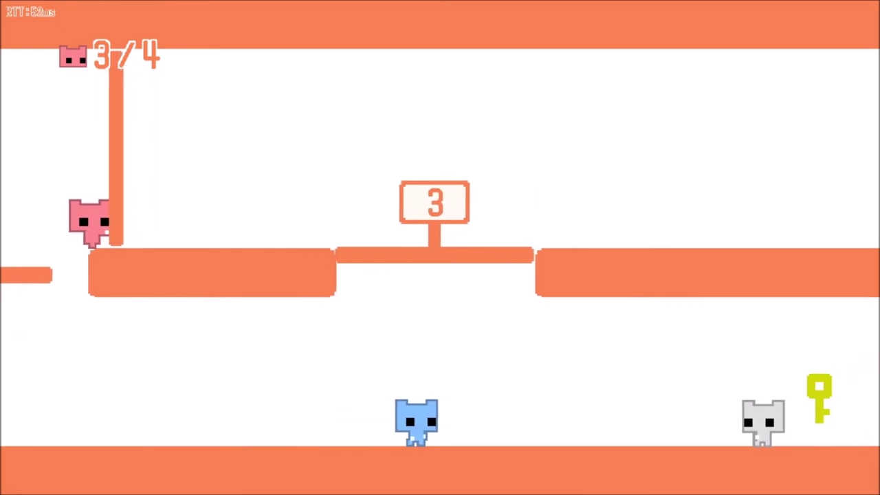
Step: Carry the key left, then back right, climbing the small platform beside the wall
{"action": "key", "text": "Left"}
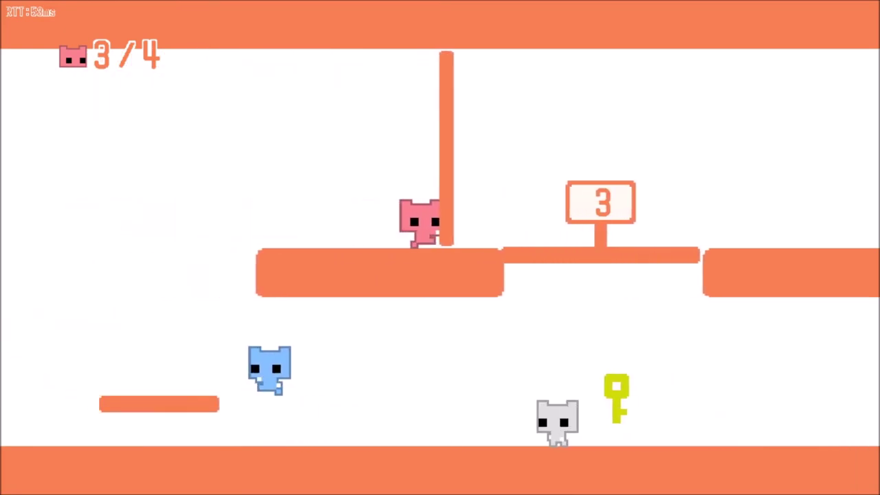
{"action": "key", "text": "Left"}
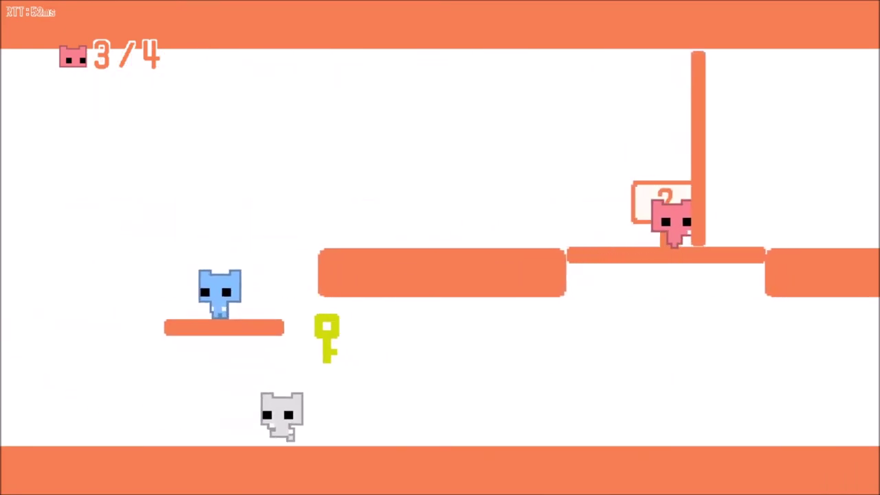
{"action": "key", "text": "Right"}
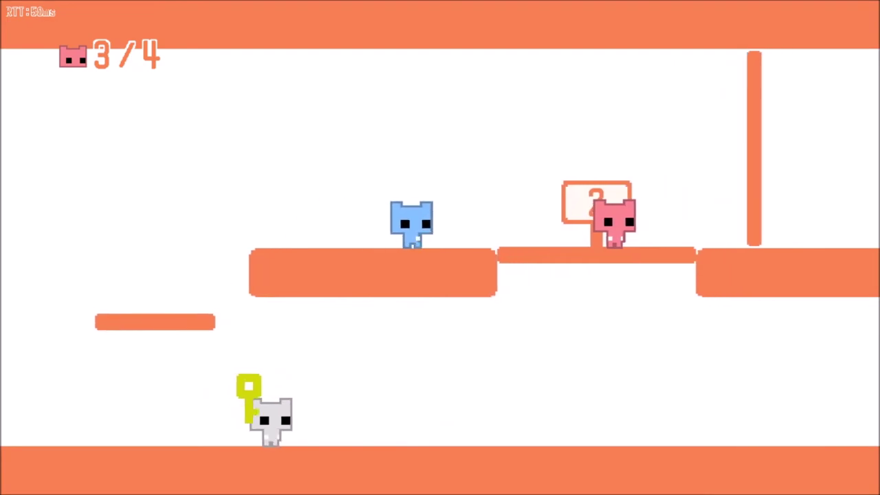
{"action": "key", "text": "Left"}
{"action": "key", "text": "Up"}
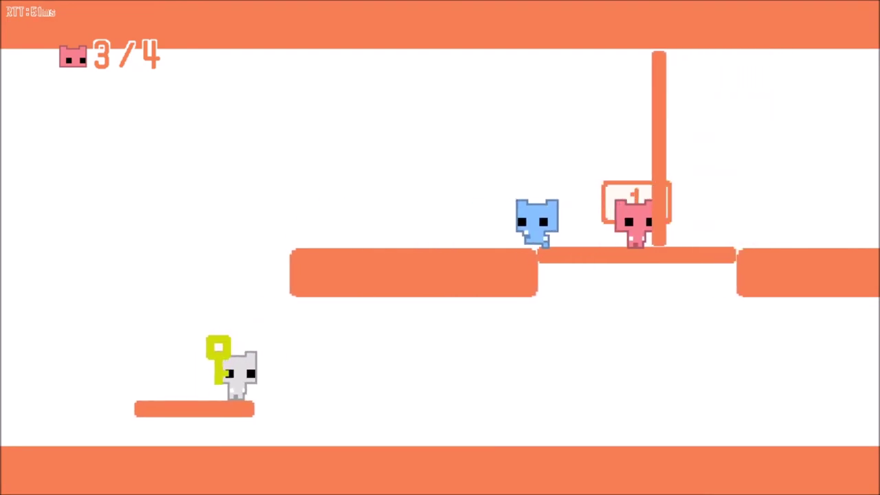
{"action": "key", "text": "Right"}
{"action": "key", "text": "Up"}
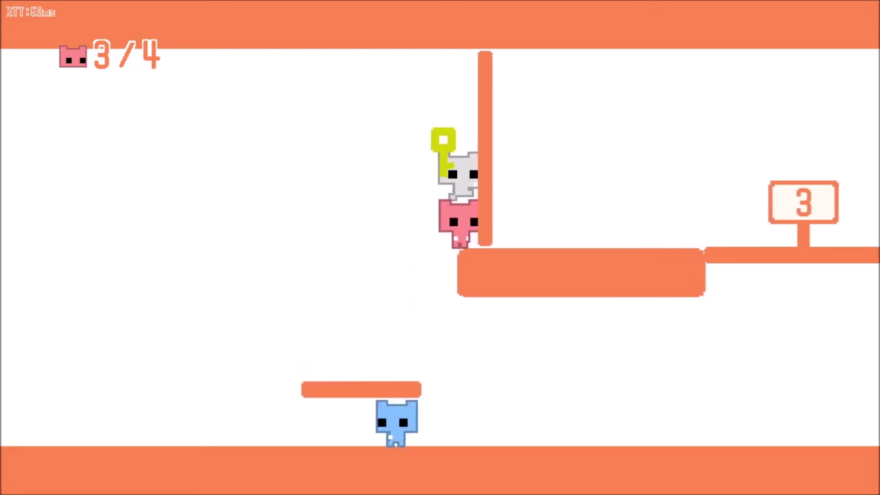
Step: Push the wall right, take the key back from the pink cat, and head for the black door
{"action": "key", "text": "Right"}
{"action": "key", "text": "Right"}
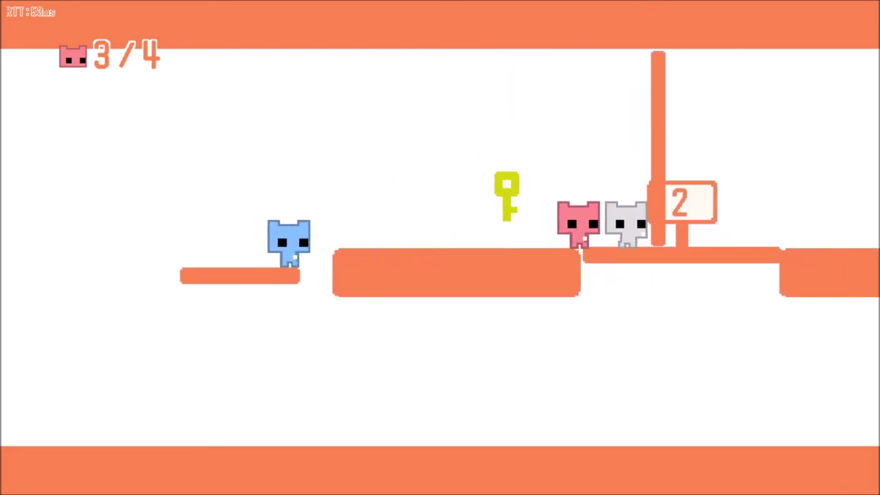
{"action": "key", "text": "Right"}
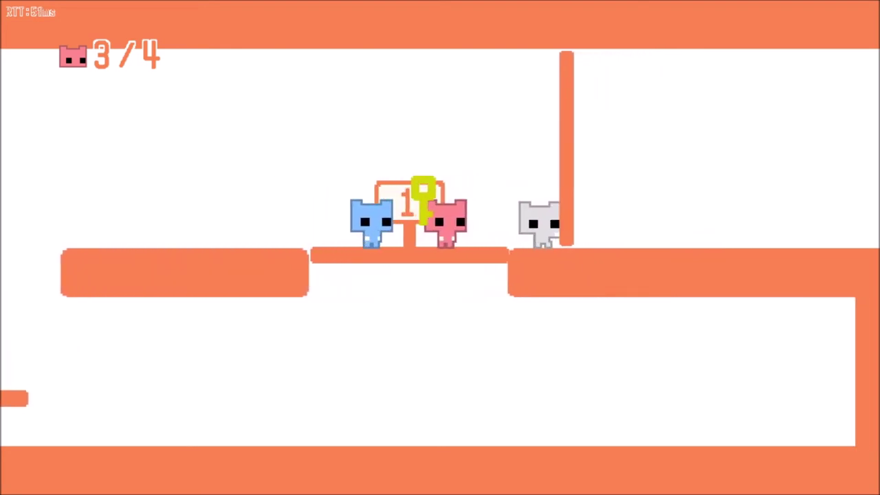
{"action": "key", "text": "Left"}
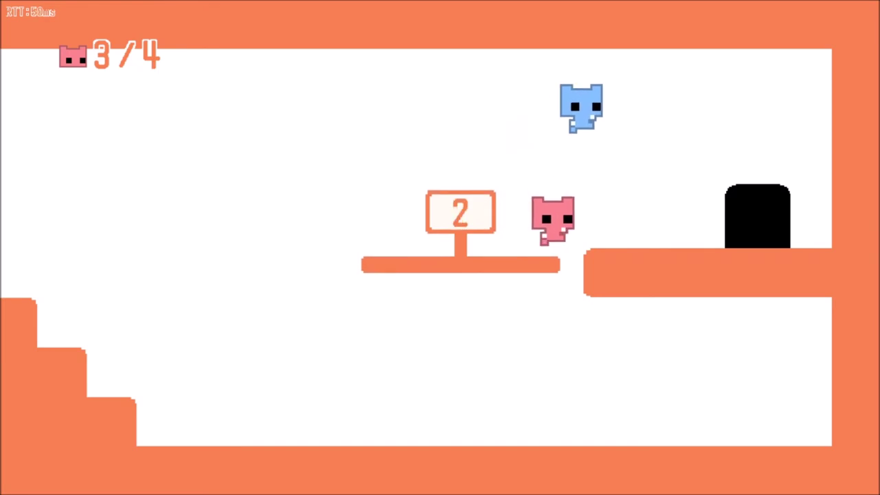
{"action": "key", "text": "Right"}
{"action": "key", "text": "Right"}
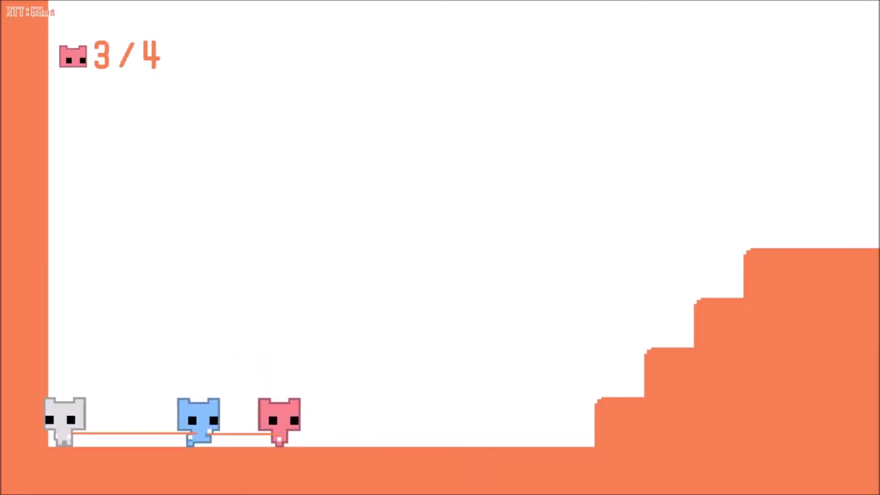
Step: Walk the roped pink cat right, pull it out of the pit, and jump onto the floating block
{"action": "key", "text": "Right"}
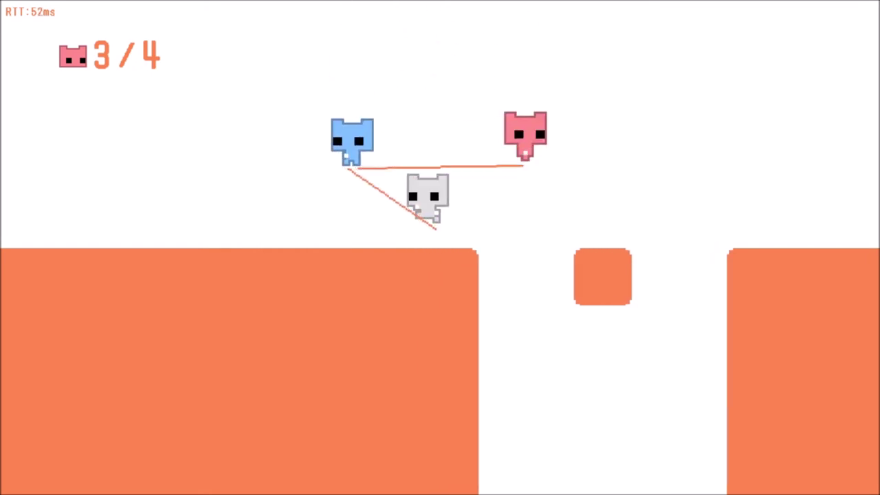
{"action": "key", "text": "Right"}
{"action": "key", "text": "Left"}
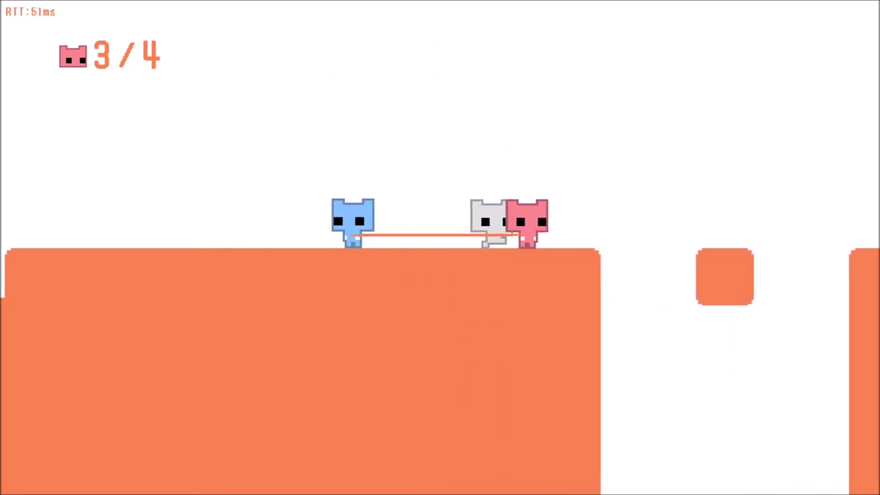
{"action": "key", "text": "Right"}
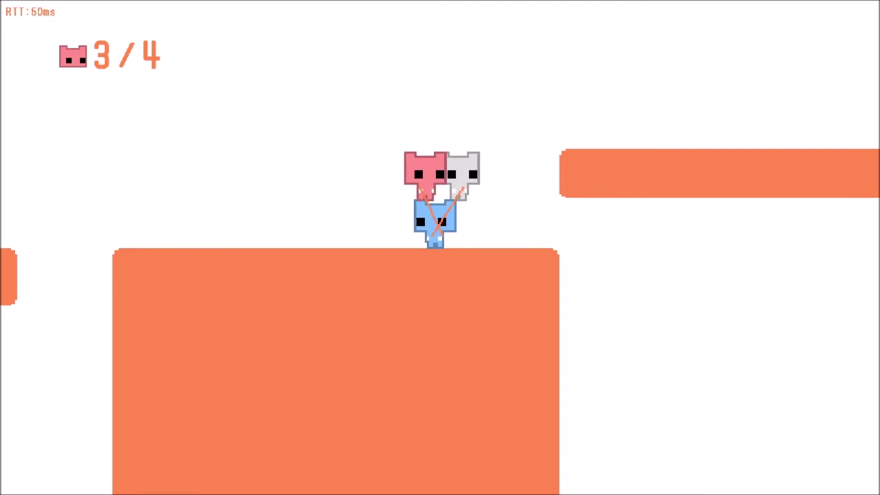
{"action": "key", "text": "Right"}
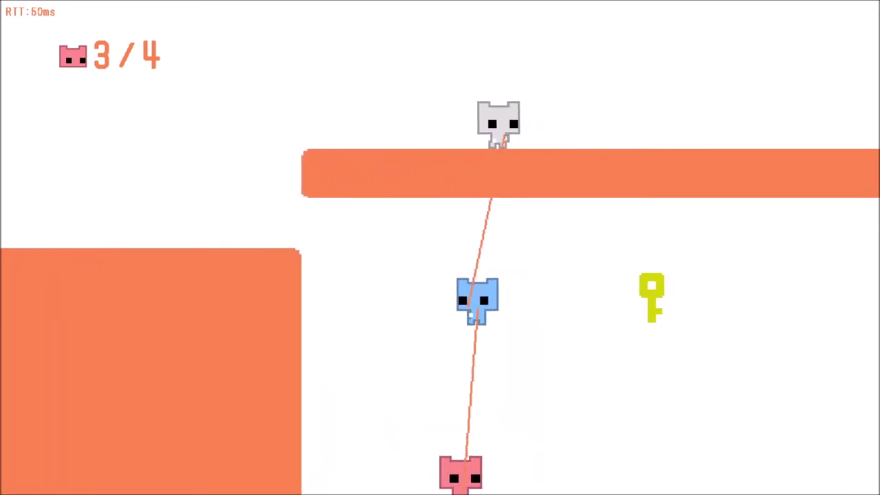
Step: Drop the pink cat toward the key, then walk it back and forth to swing the key holder
{"action": "key", "text": "Right"}
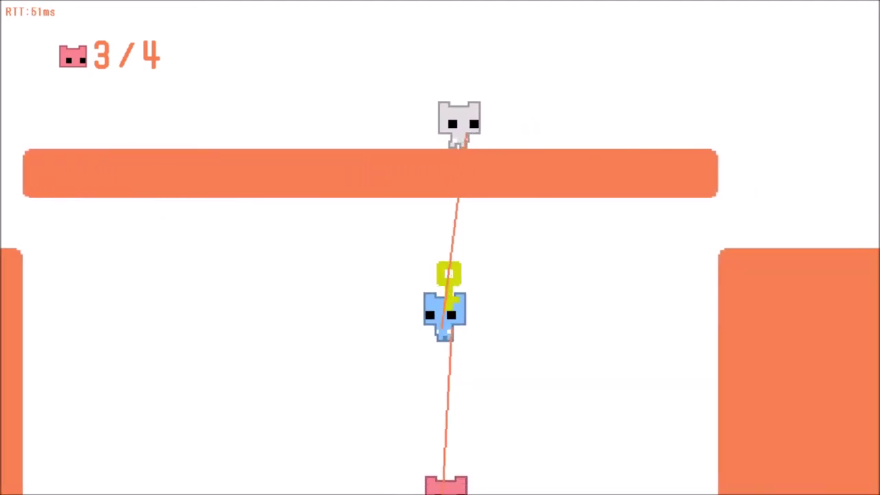
{"action": "key", "text": "Right"}
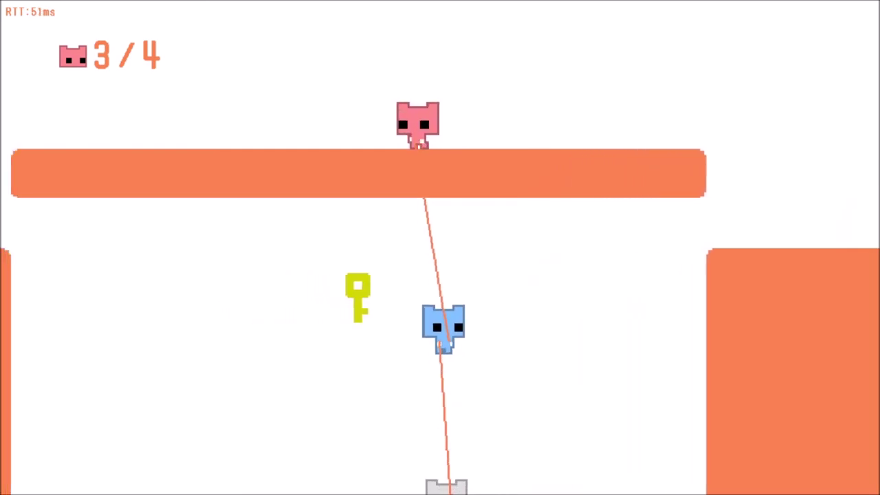
{"action": "key", "text": "Left"}
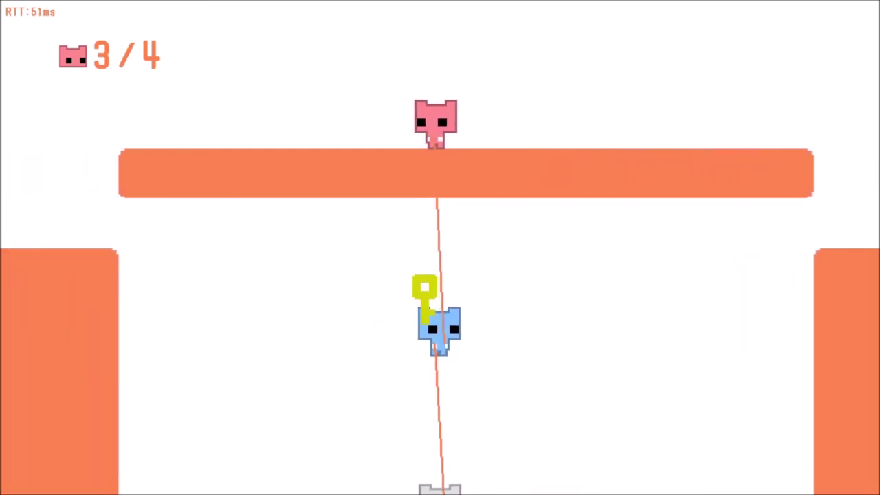
{"action": "key", "text": "Right"}
{"action": "key", "text": "Left"}
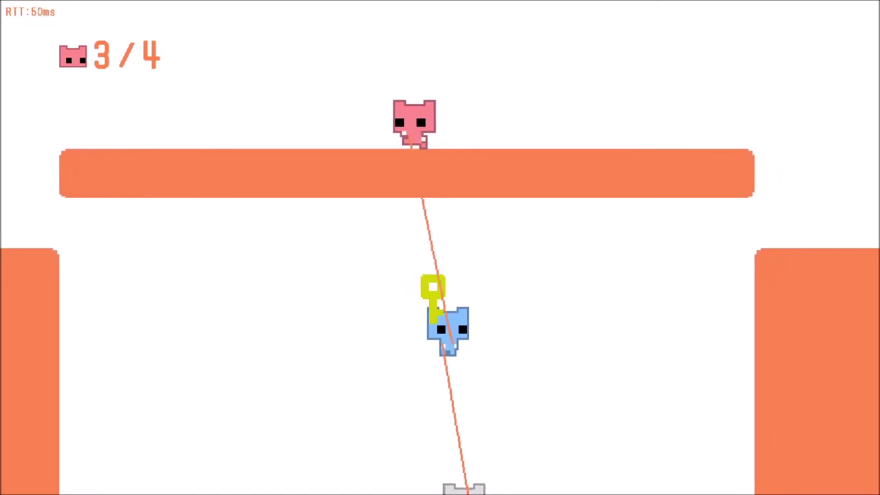
{"action": "key", "text": "Left"}
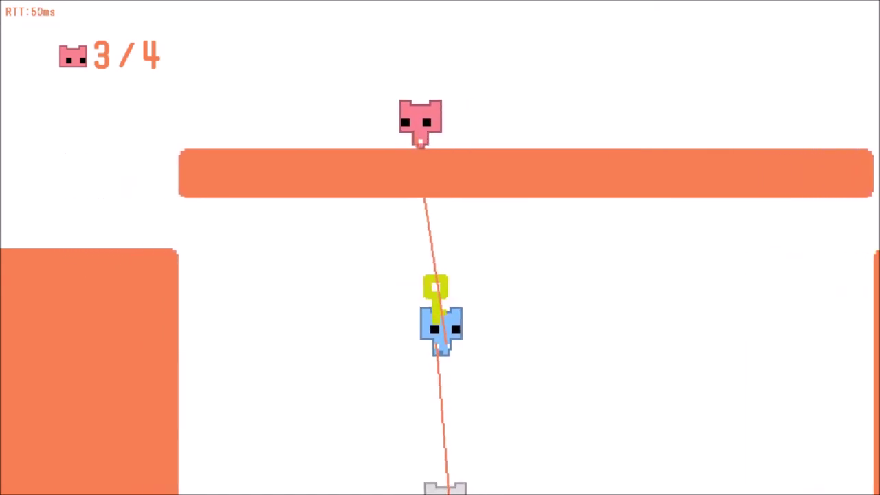
{"action": "key", "text": "Left"}
{"action": "key", "text": "Left"}
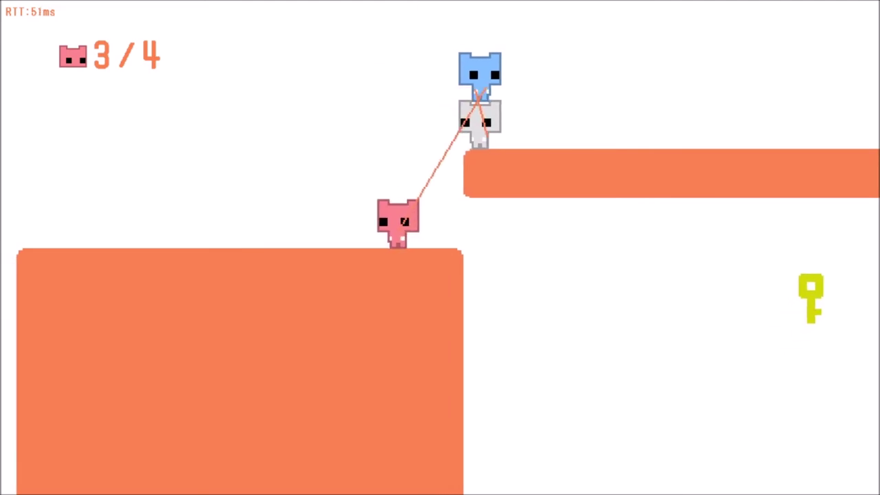
{"action": "key", "text": "Right"}
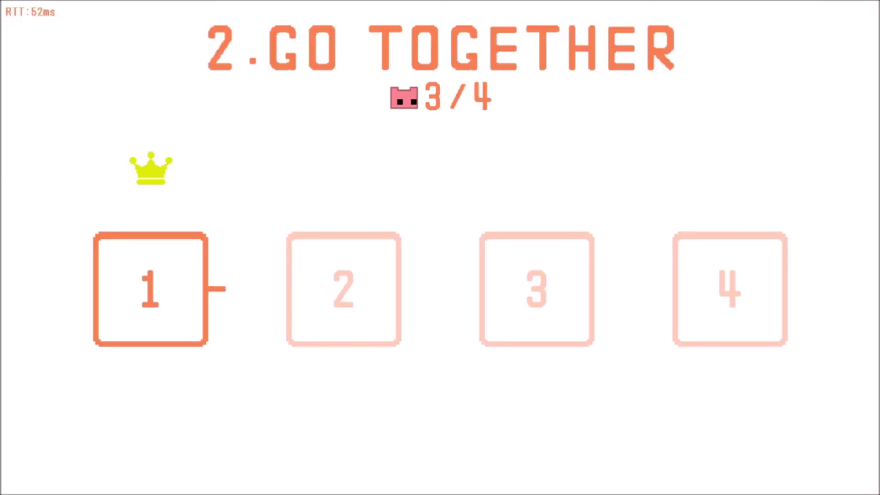
Step: Start Go Together stage 2 and run the cats right toward the steps
{"action": "key", "text": "Right"}
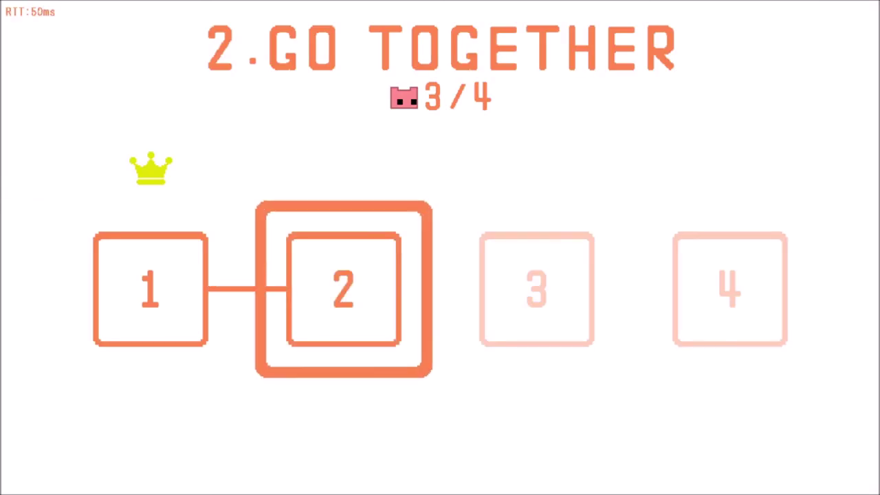
{"action": "key", "text": "Return"}
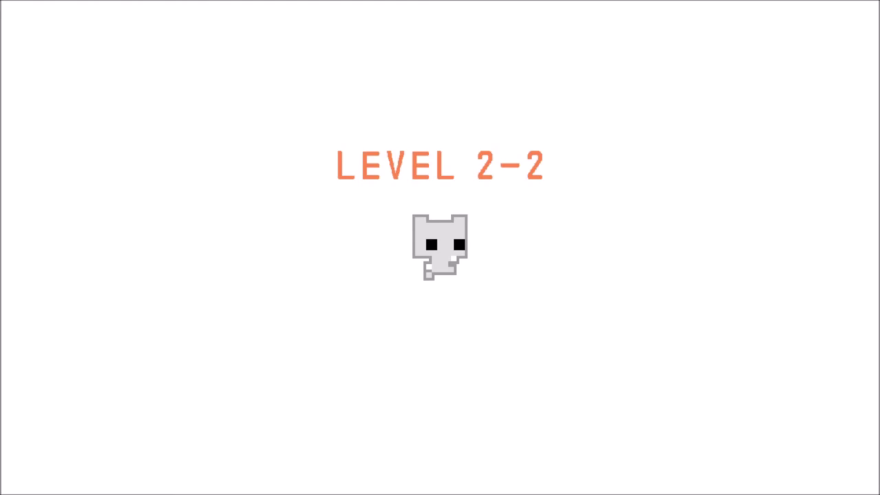
{"action": "key", "text": "Right"}
{"action": "key", "text": "Up"}
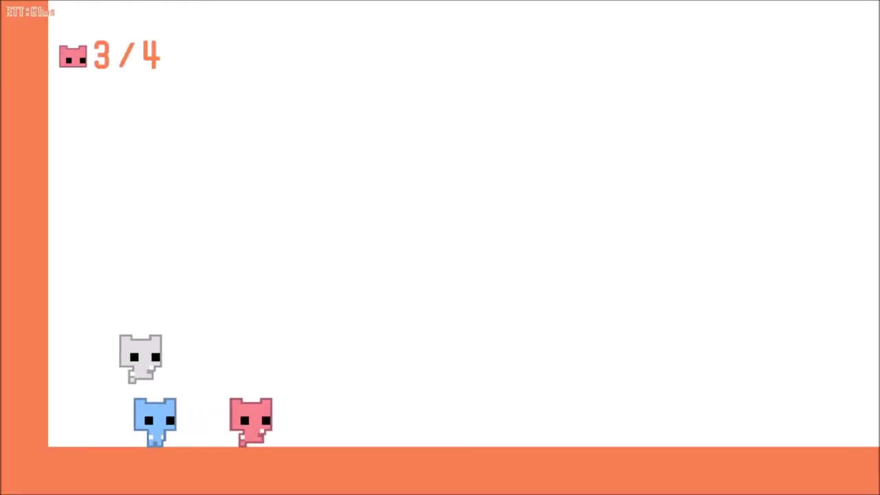
{"action": "key", "text": "Right"}
{"action": "key", "text": "Up"}
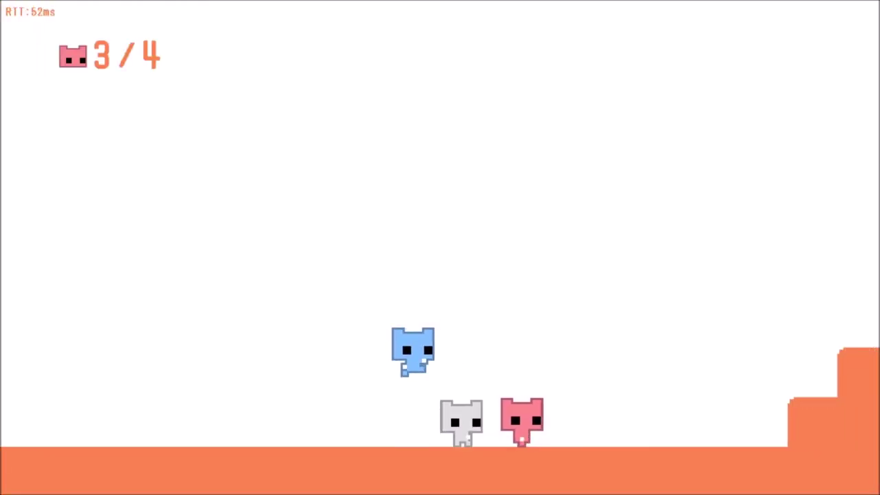
{"action": "key", "text": "Up"}
Step: Jump the white cat up the steps onto the blocks and onward to the right
{"action": "key", "text": "Right"}
{"action": "key", "text": "Up"}
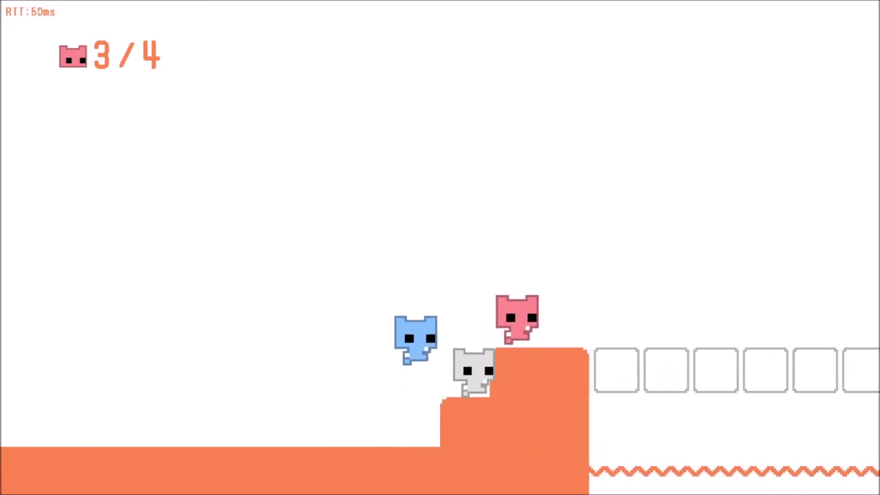
{"action": "key", "text": "Up"}
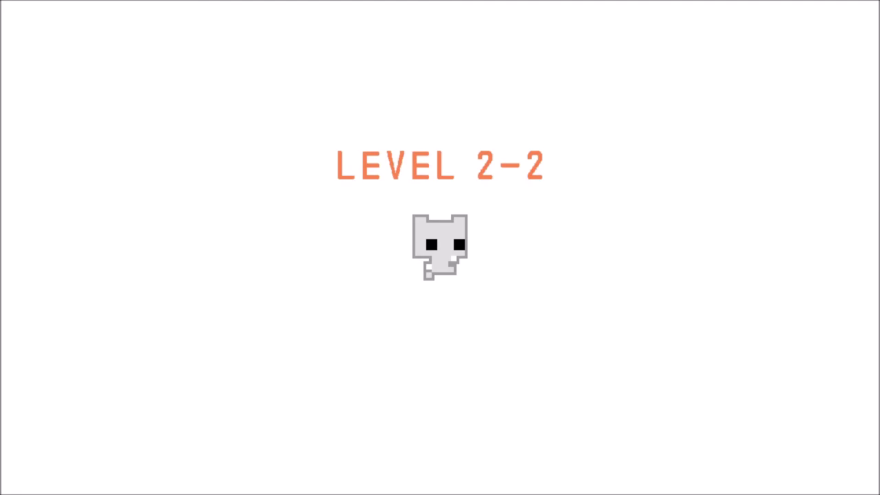
{"action": "key", "text": "Right"}
{"action": "key", "text": "Up"}
{"action": "key", "text": "Up"}
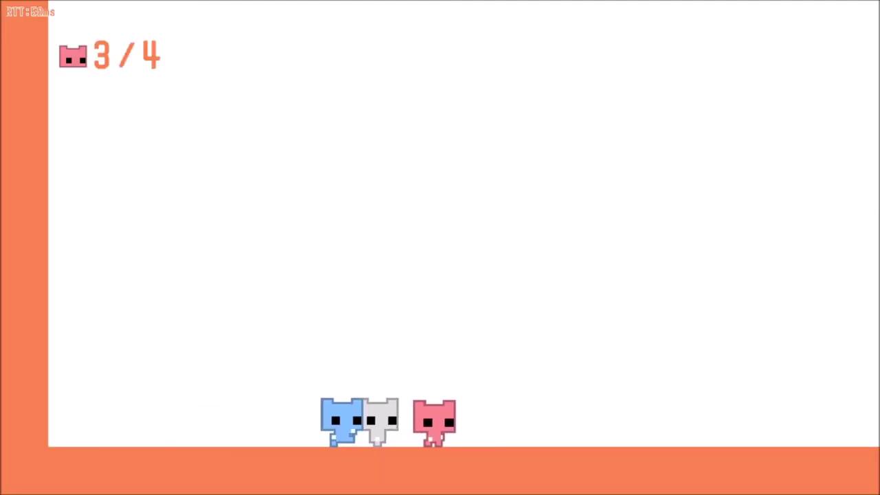
{"action": "key", "text": "Up"}
Step: Climb the cats up the orange steps, settling the white cat on the pink cat
{"action": "key", "text": "Right"}
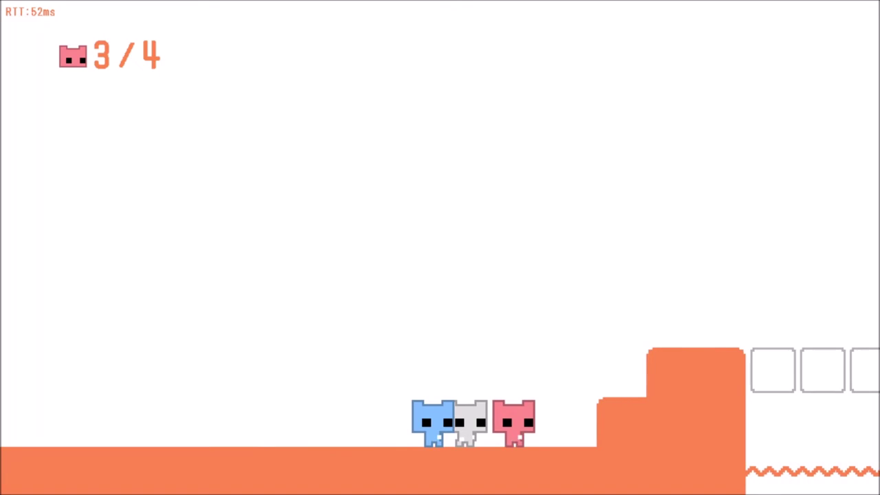
{"action": "key", "text": "Right"}
{"action": "key", "text": "Up"}
{"action": "key", "text": "Up"}
{"action": "key", "text": "Up"}
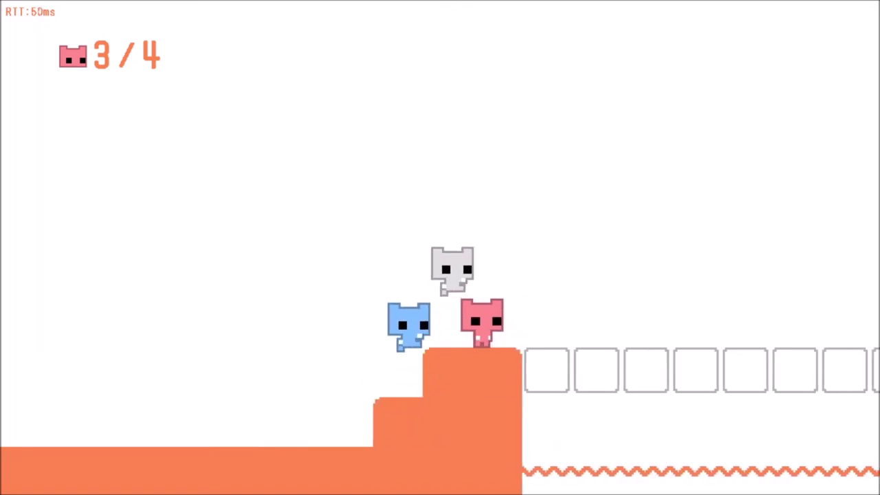
{"action": "key", "text": "Right"}
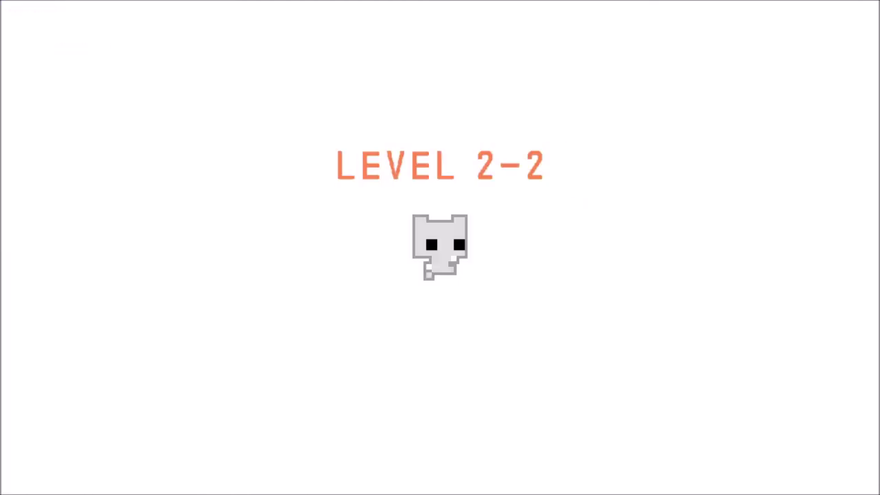
Step: Move the pink cat right and jump it up onto the tall step
{"action": "key", "text": "Right"}
{"action": "key", "text": "Up"}
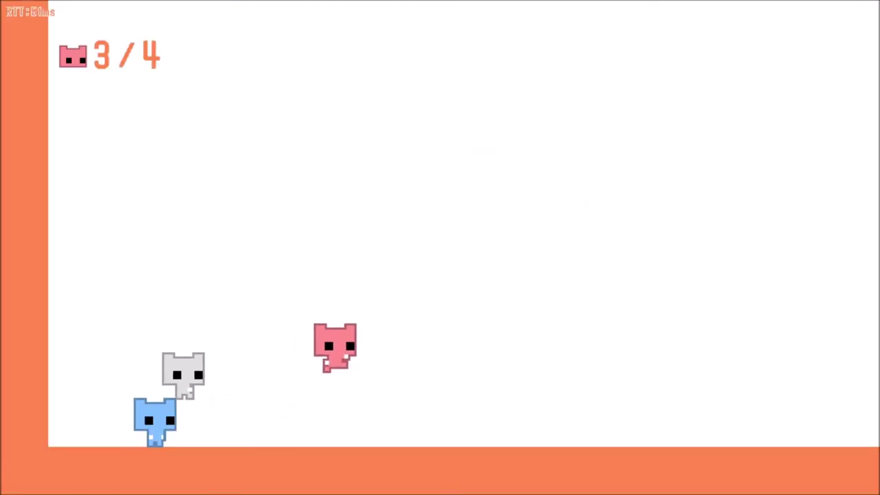
{"action": "key", "text": "Up"}
{"action": "key", "text": "Right"}
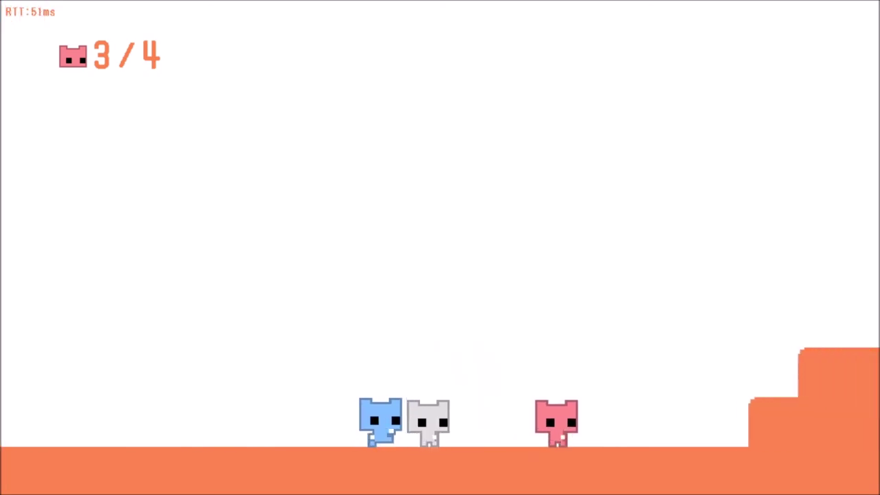
{"action": "key", "text": "Up"}
{"action": "key", "text": "Right"}
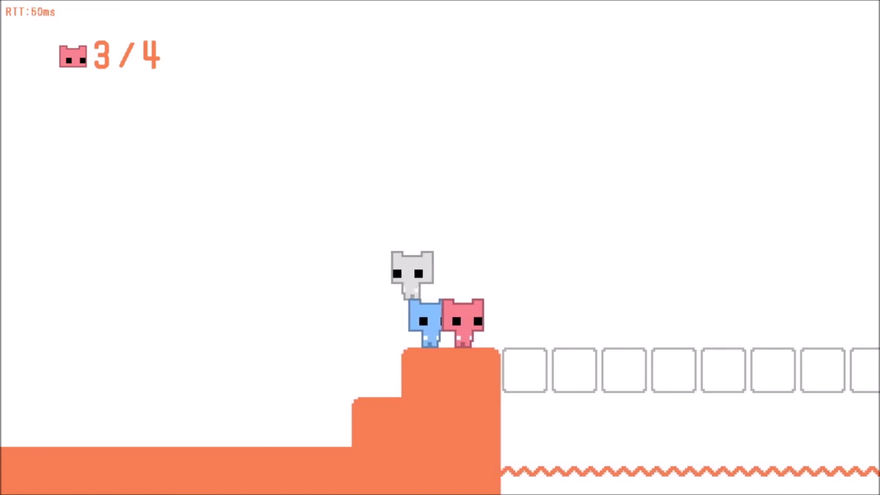
Step: Stack the pink cat on the white cat, ride right across the blocks, and jump for the key
{"action": "key", "text": "space"}
{"action": "key", "text": "Left"}
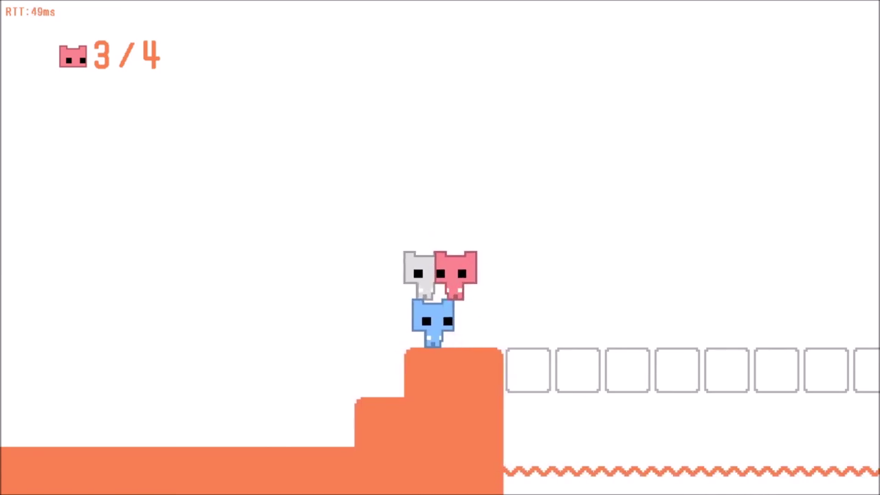
{"action": "key", "text": "space"}
{"action": "key", "text": "Right"}
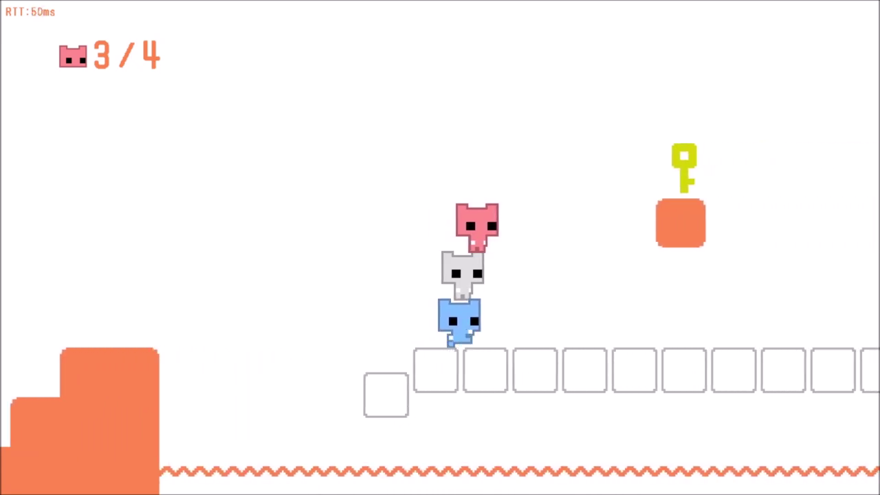
{"action": "key", "text": "space"}
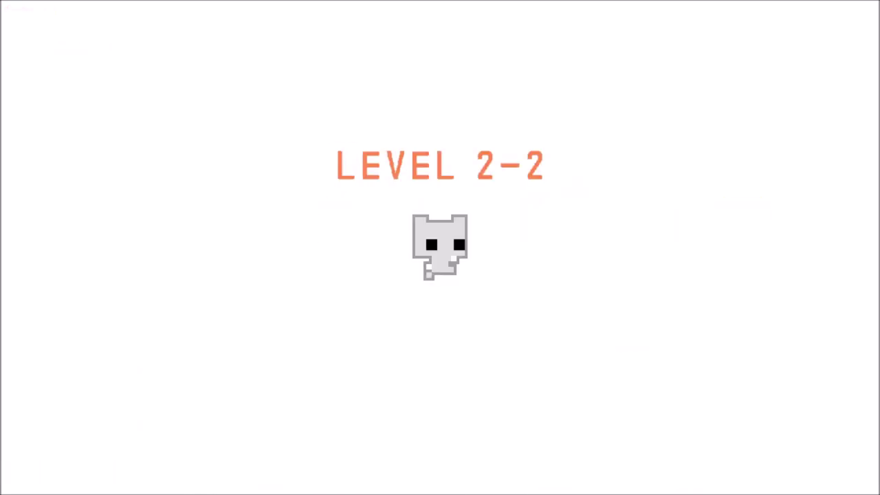
Step: Walk the pink cat right to the orange steps and try climbing the lower step
{"action": "key", "text": "Right"}
{"action": "key", "text": "space"}
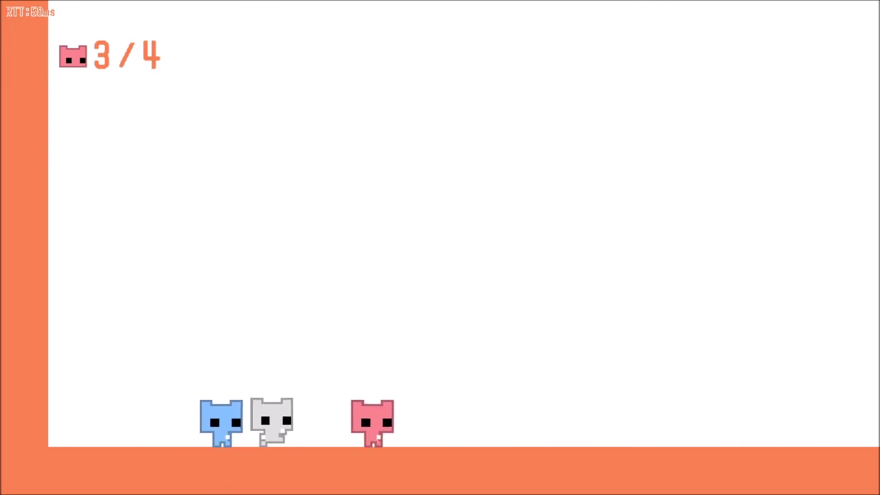
{"action": "key", "text": "space"}
{"action": "key", "text": "Right"}
{"action": "key", "text": "space"}
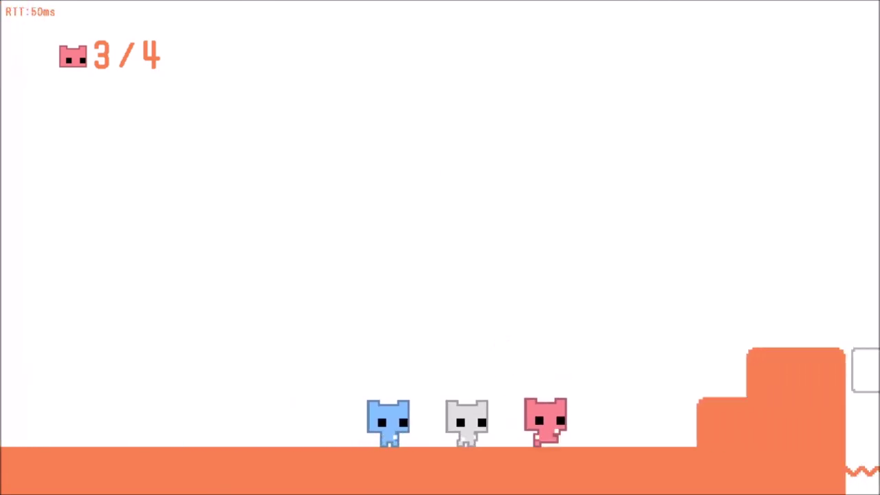
{"action": "key", "text": "Right"}
{"action": "key", "text": "space"}
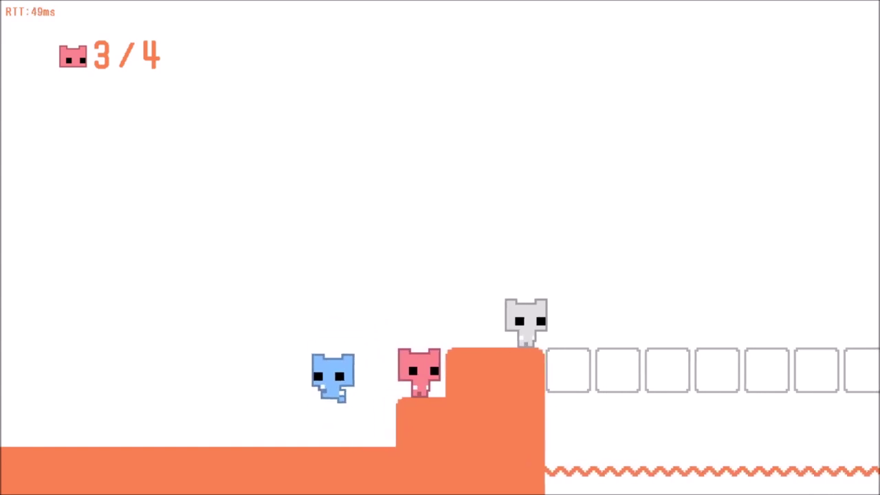
{"action": "key", "text": "Left"}
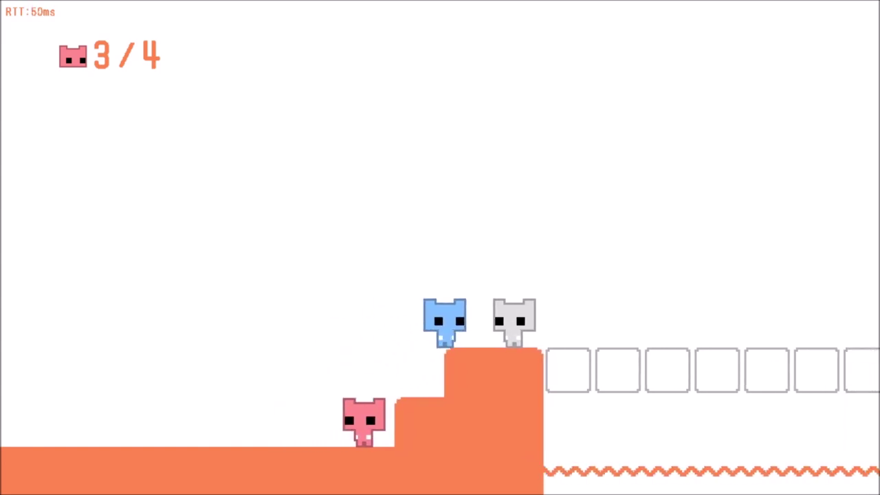
Step: Jump the pink cat up the steps and land it on top of the blue cat
{"action": "key", "text": "Right"}
{"action": "key", "text": "space"}
{"action": "key", "text": "space"}
{"action": "key", "text": "space"}
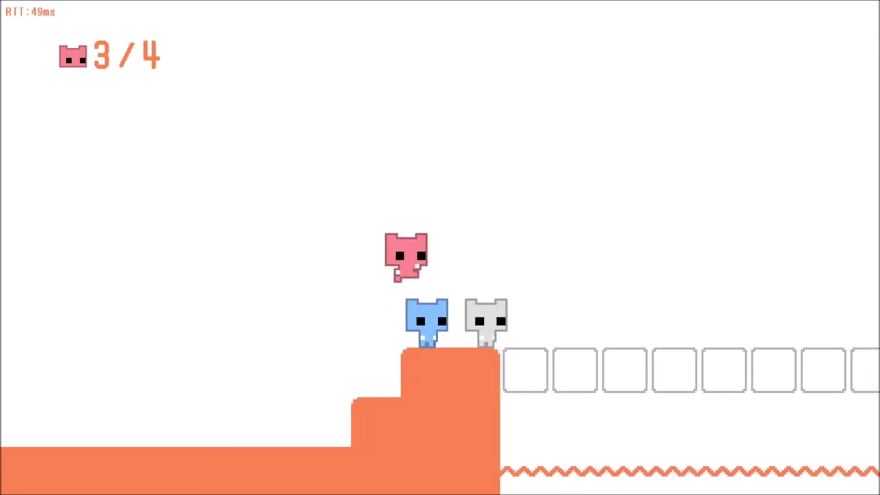
{"action": "key", "text": "Right"}
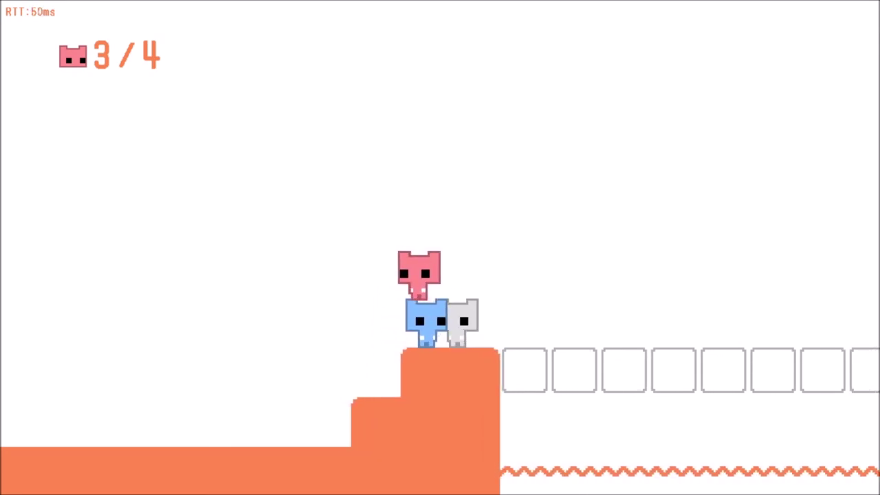
{"action": "key", "text": "Right"}
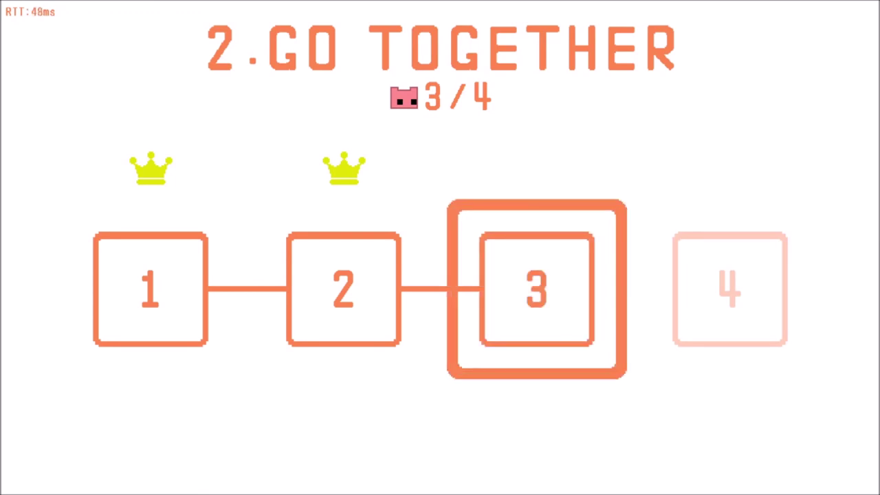
Step: Start stage 3 and walk the pink cat right along the top ledge to haul the key carrier
{"action": "key", "text": "Return"}
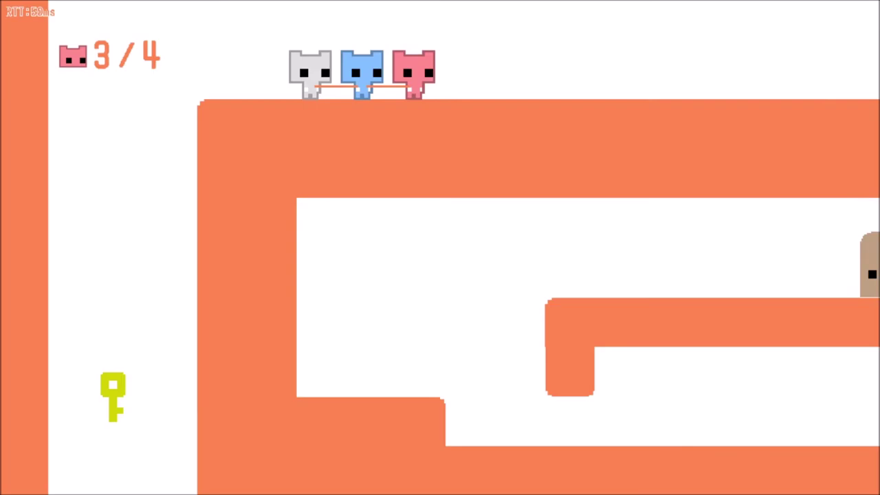
{"action": "key", "text": "Left"}
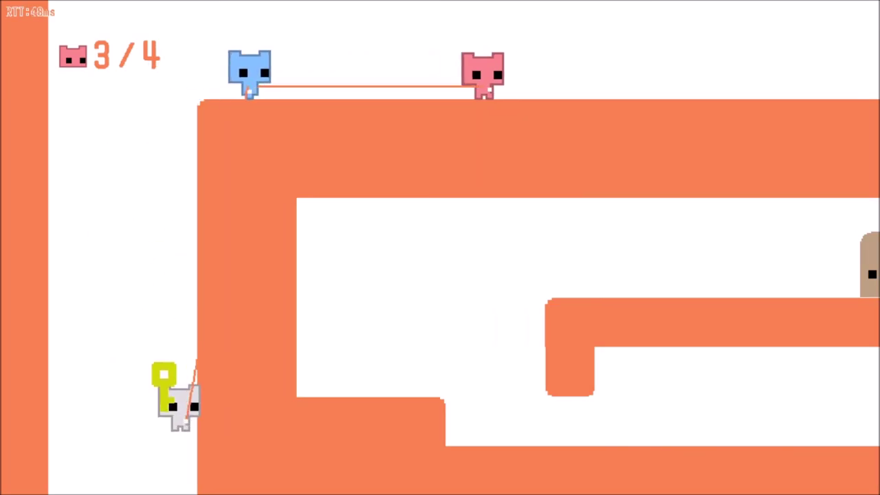
{"action": "key", "text": "Right"}
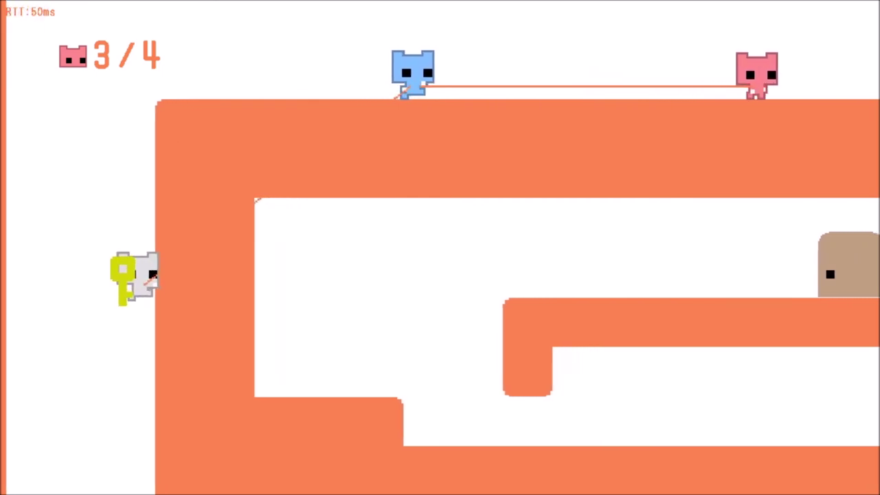
{"action": "key", "text": "Right"}
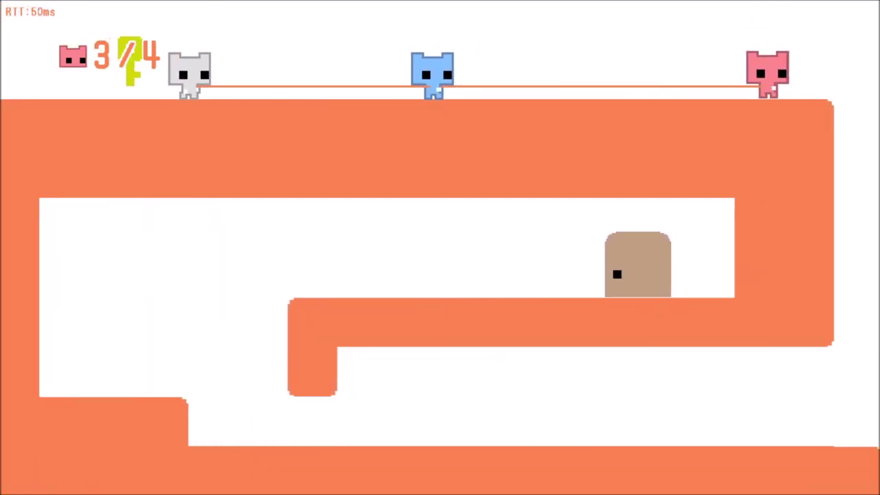
{"action": "key", "text": "Right"}
{"action": "key", "text": "Left"}
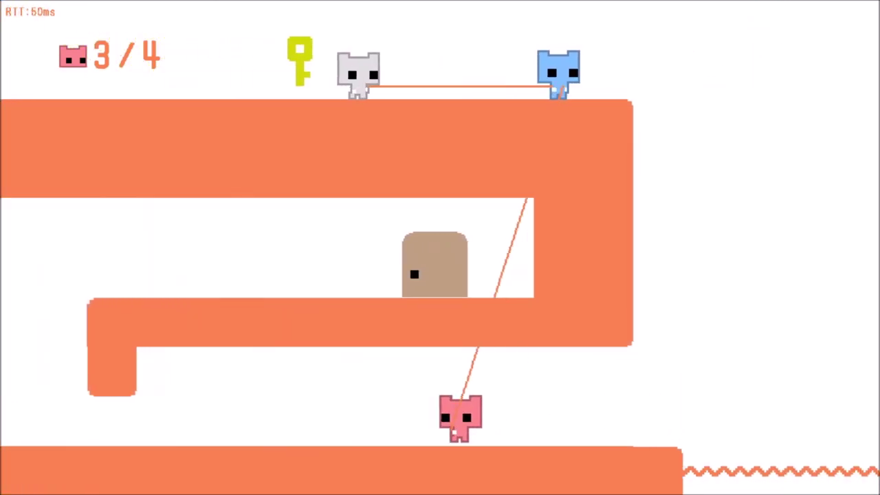
Step: Lead the roped cats left along the floor and jump onto the raised ledge
{"action": "key", "text": "Right"}
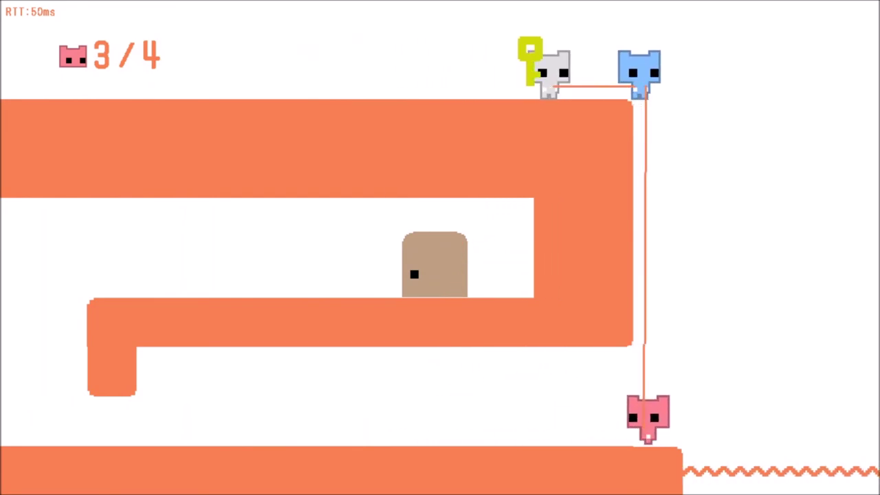
{"action": "key", "text": "Left"}
{"action": "key", "text": "Left"}
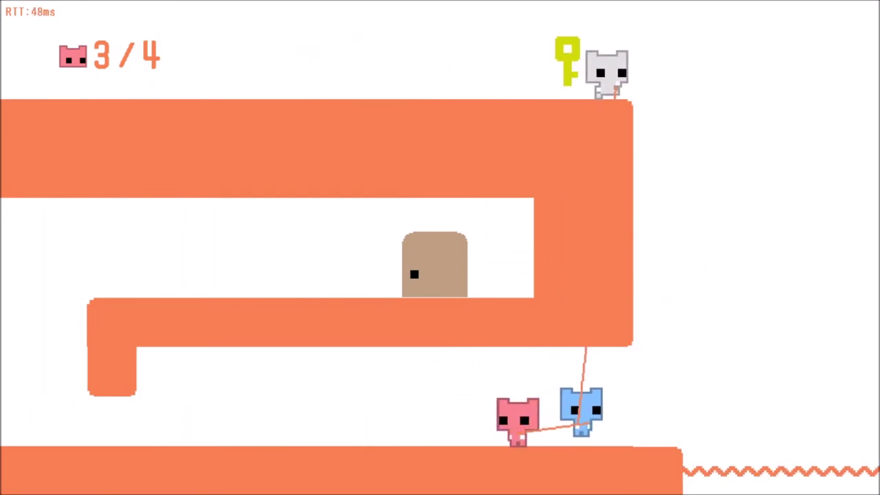
{"action": "key", "text": "Left"}
{"action": "key", "text": "Left"}
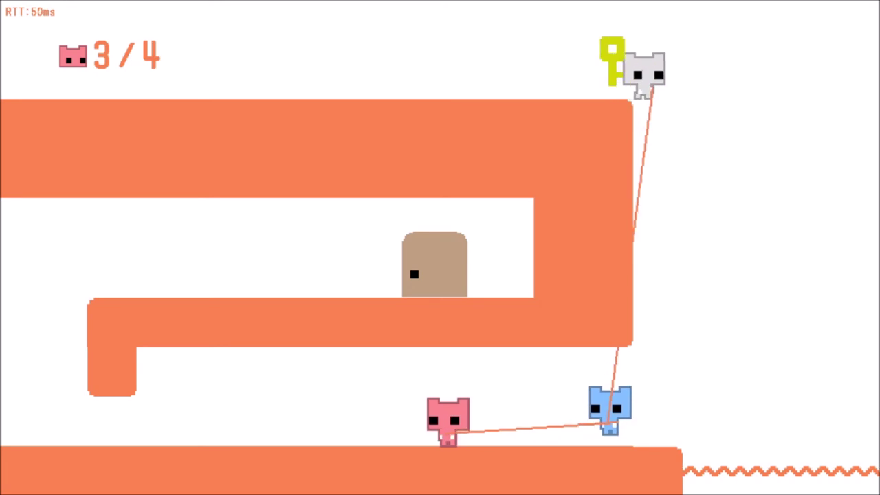
{"action": "key", "text": "Left"}
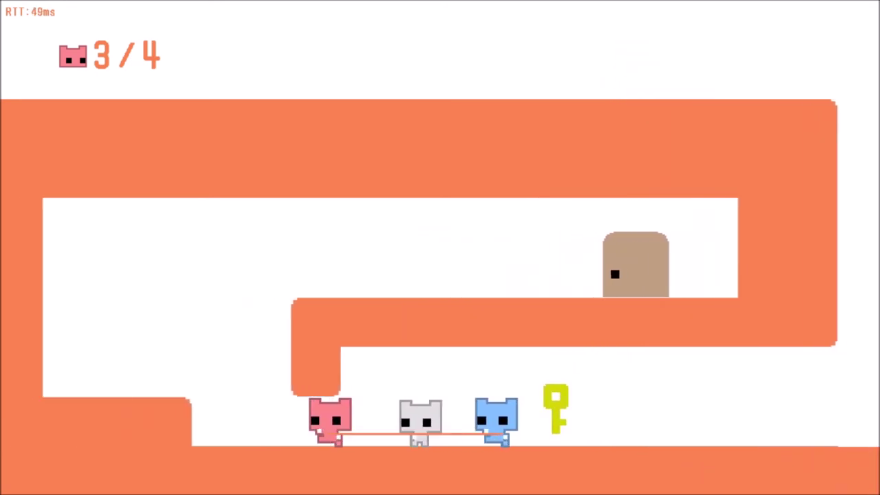
{"action": "key", "text": "Left"}
{"action": "key", "text": "Up"}
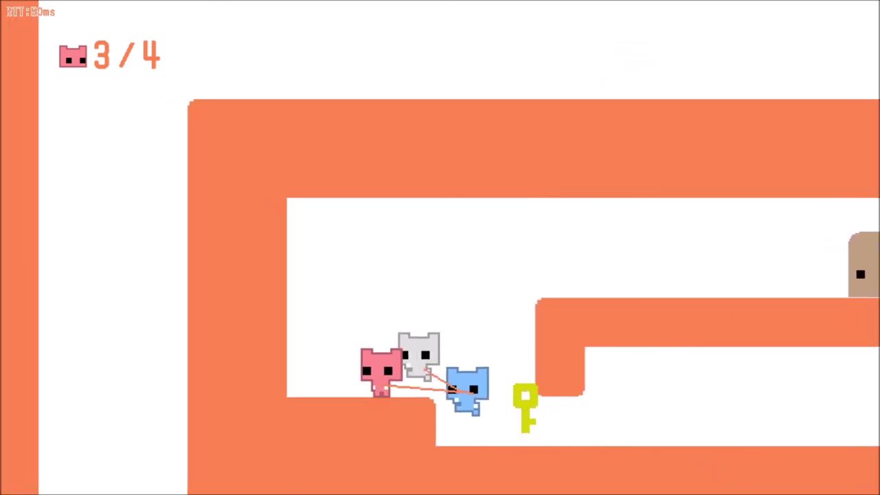
Step: Jump the pink cat off the blue cat up to the upper ledge and walk right to the door
{"action": "key", "text": "Up"}
{"action": "key", "text": "Right"}
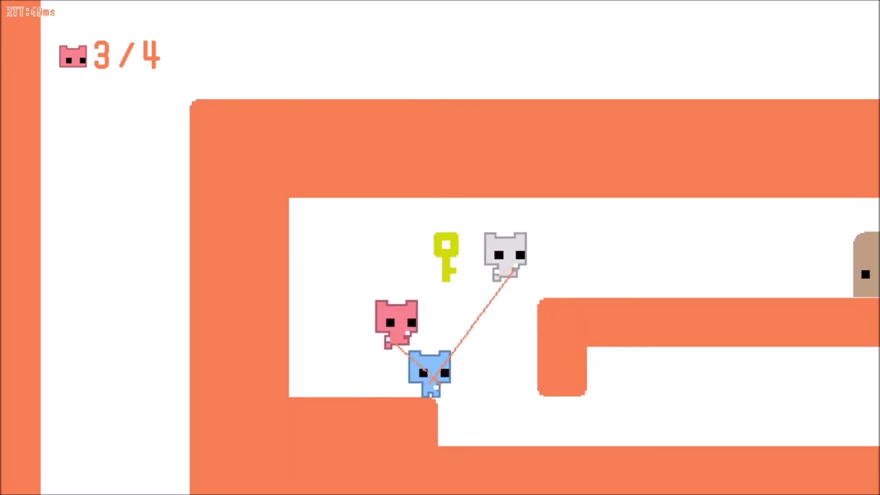
{"action": "key", "text": "Up"}
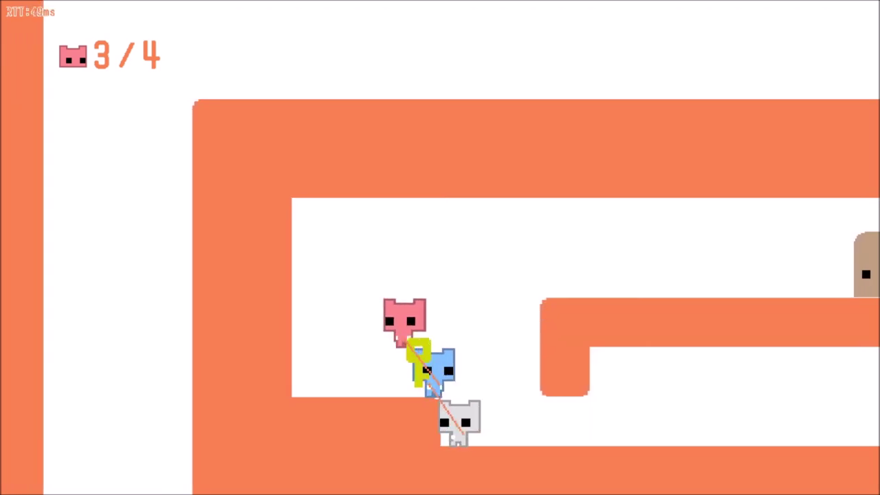
{"action": "key", "text": "Left"}
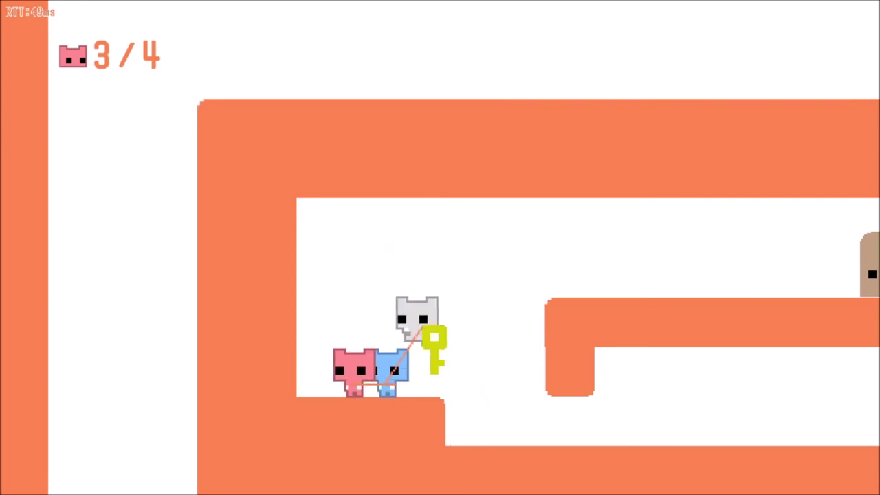
{"action": "key", "text": "Right"}
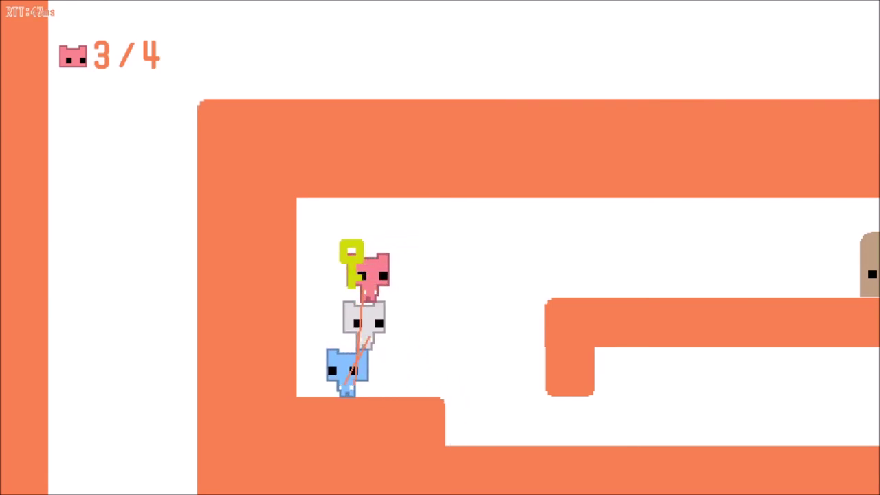
{"action": "key", "text": "Up"}
{"action": "key", "text": "Right"}
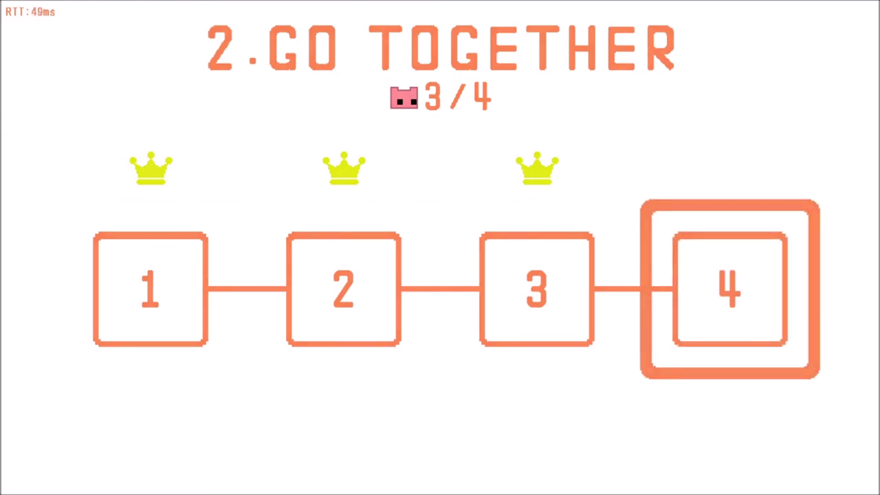
Step: Start stage 4 and push both 1 blocks right along the floor
{"action": "key", "text": "space"}
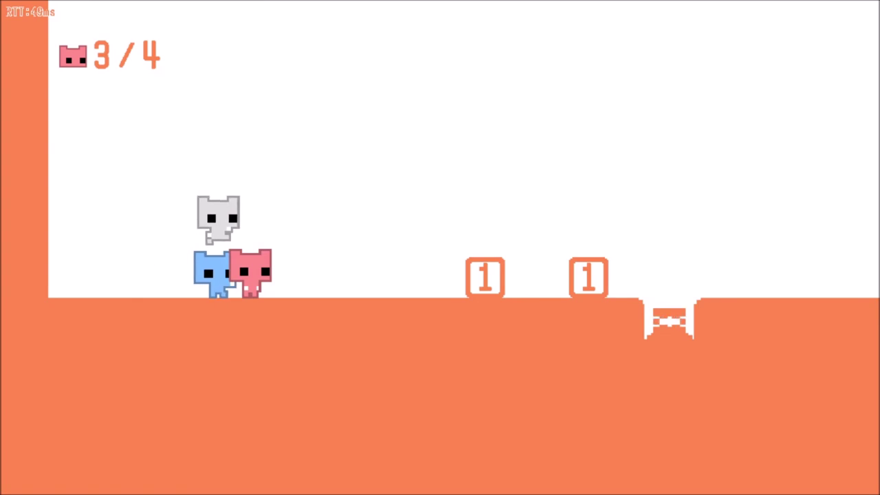
{"action": "key", "text": "Right"}
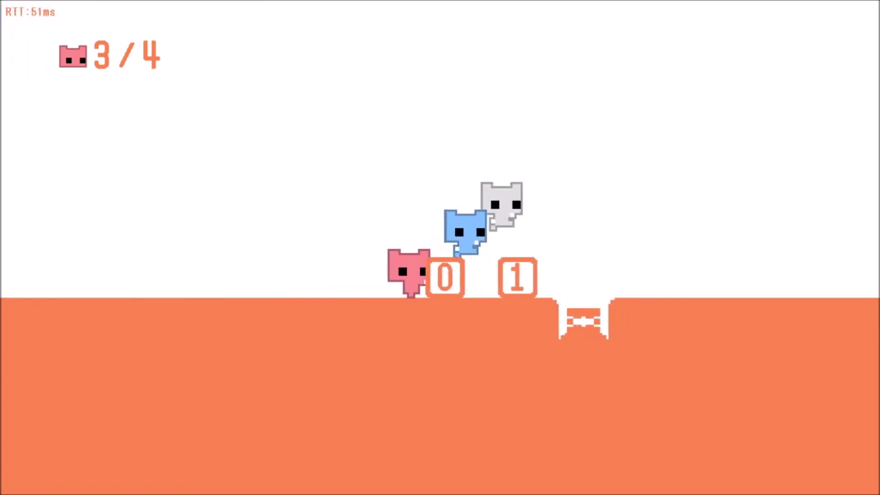
{"action": "key", "text": "Right"}
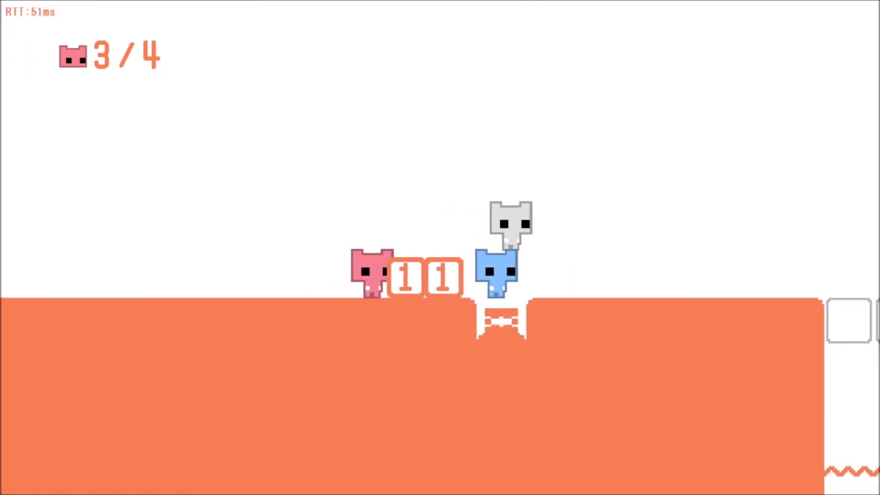
{"action": "key", "text": "Right"}
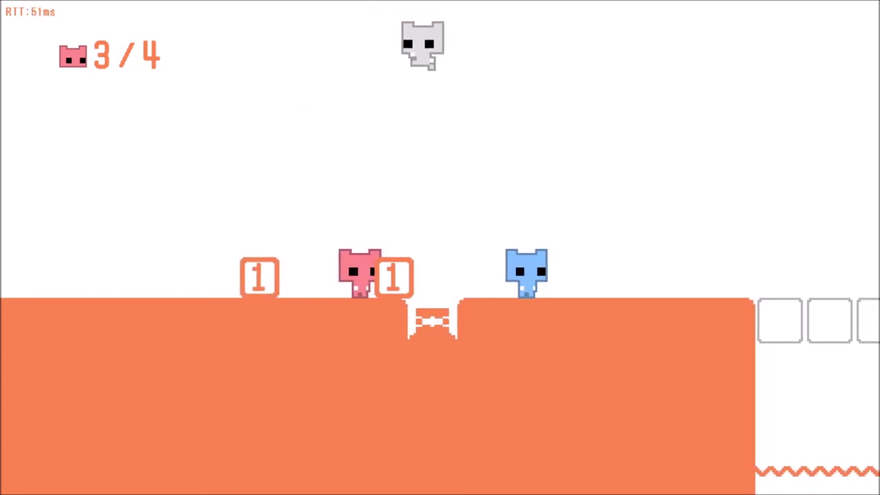
{"action": "key", "text": "Right"}
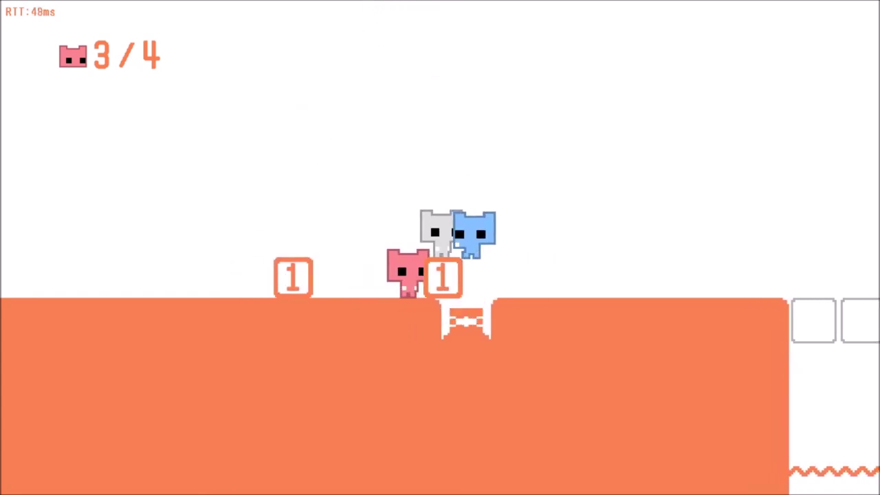
{"action": "key", "text": "Right"}
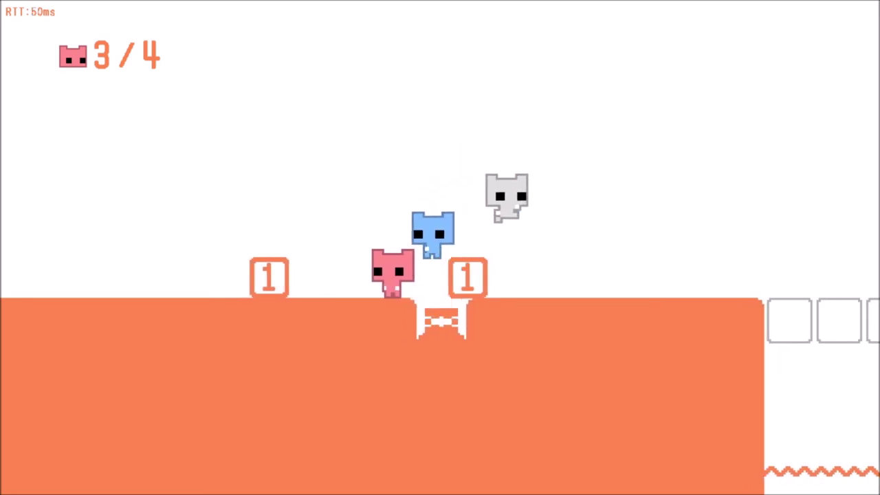
{"action": "key", "text": "Left"}
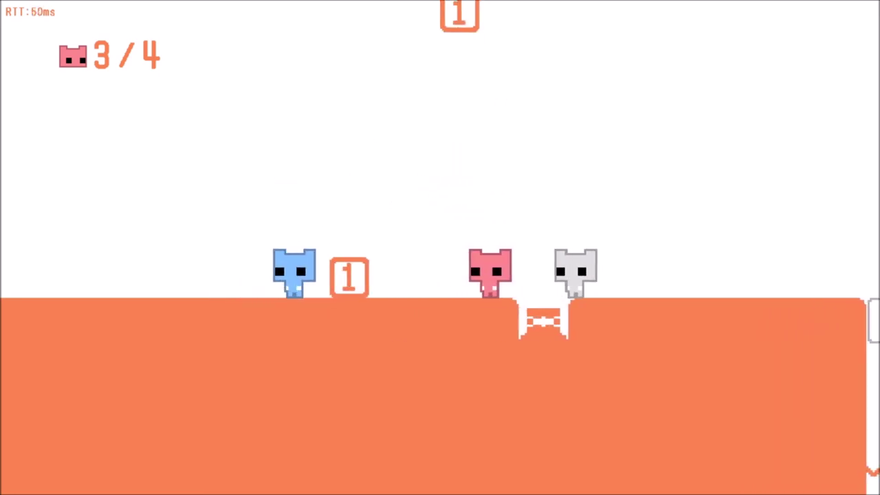
Step: Leap toward the pit, stand on the grey cat, and land on a launched 1 block
{"action": "key", "text": "Right"}
{"action": "key", "text": "Up"}
{"action": "key", "text": "Left"}
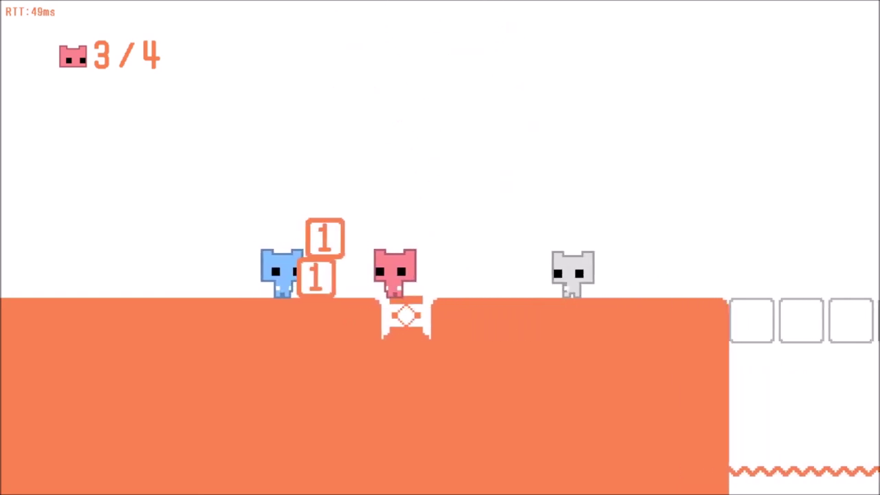
{"action": "key", "text": "Up"}
{"action": "key", "text": "Right"}
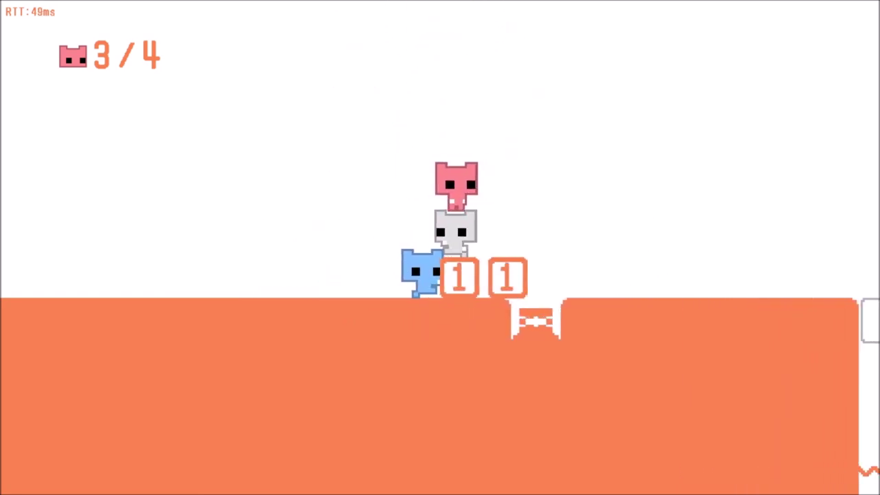
{"action": "key", "text": "Right"}
{"action": "key", "text": "Up"}
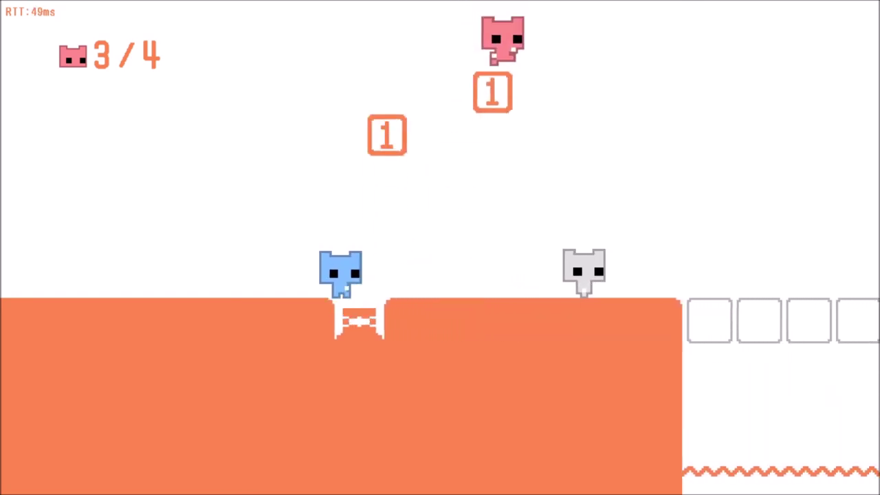
{"action": "key", "text": "Right"}
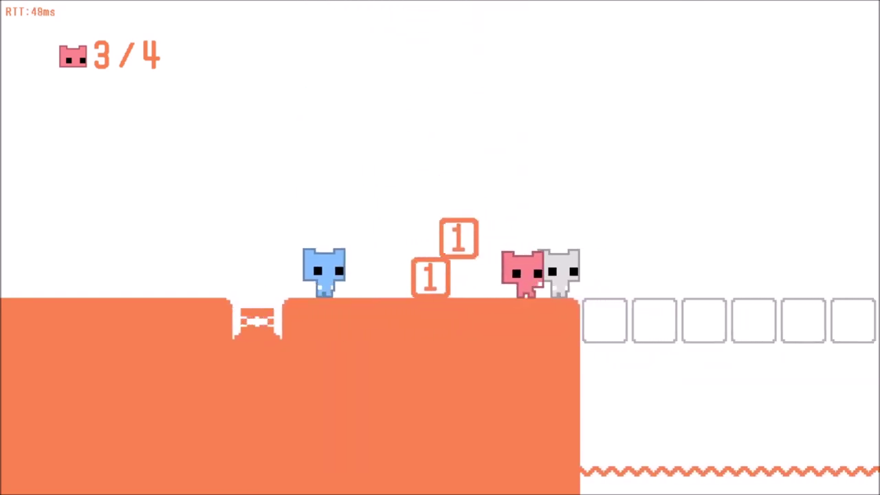
{"action": "key", "text": "Left"}
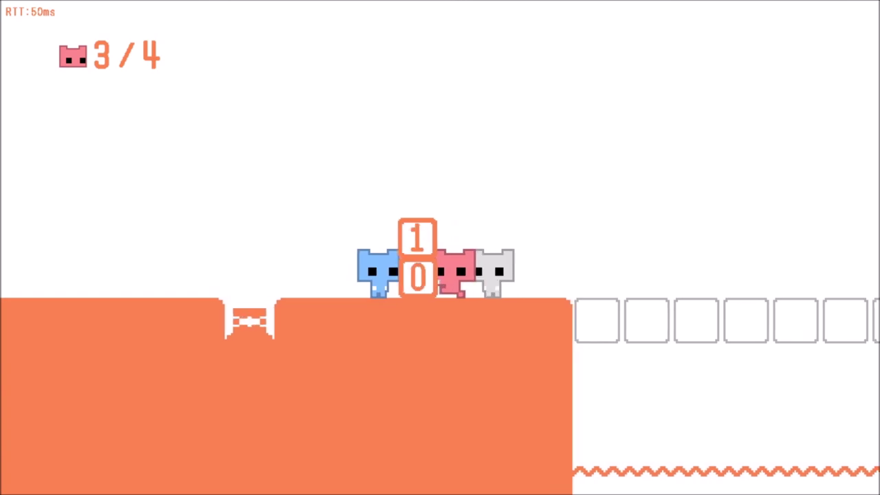
Step: Climb over the stacked 1 block and blue cat, then jump right across the spike pit
{"action": "key", "text": "Up"}
{"action": "key", "text": "Up"}
{"action": "key", "text": "Left"}
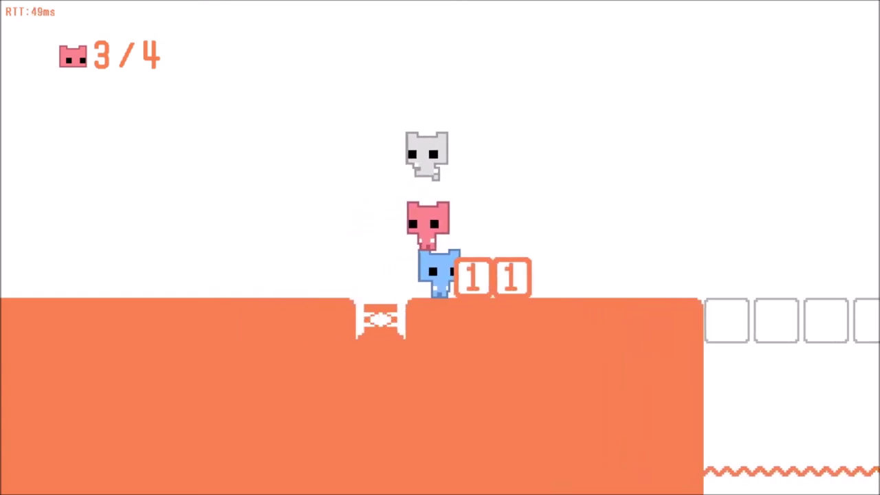
{"action": "key", "text": "Right"}
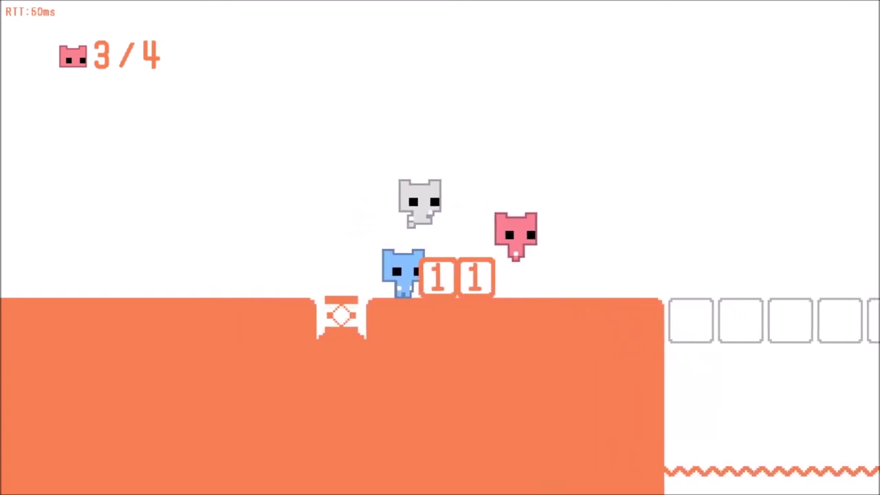
{"action": "key", "text": "Right"}
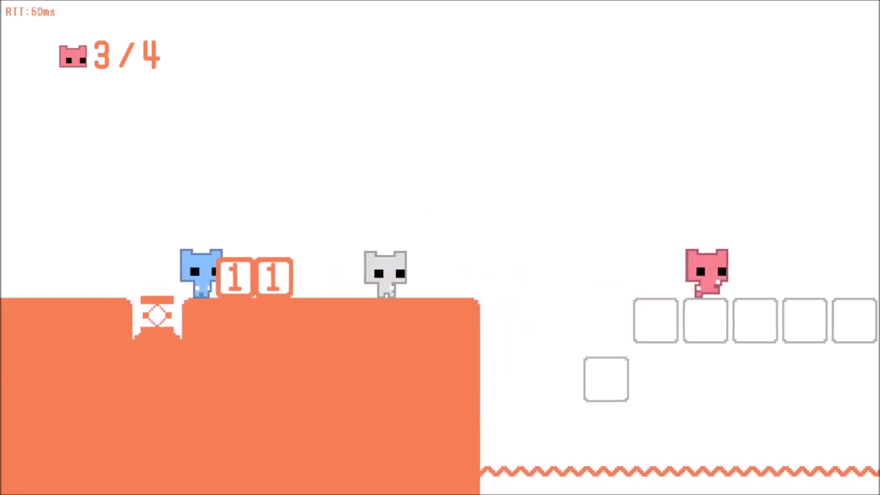
{"action": "key", "text": "Right"}
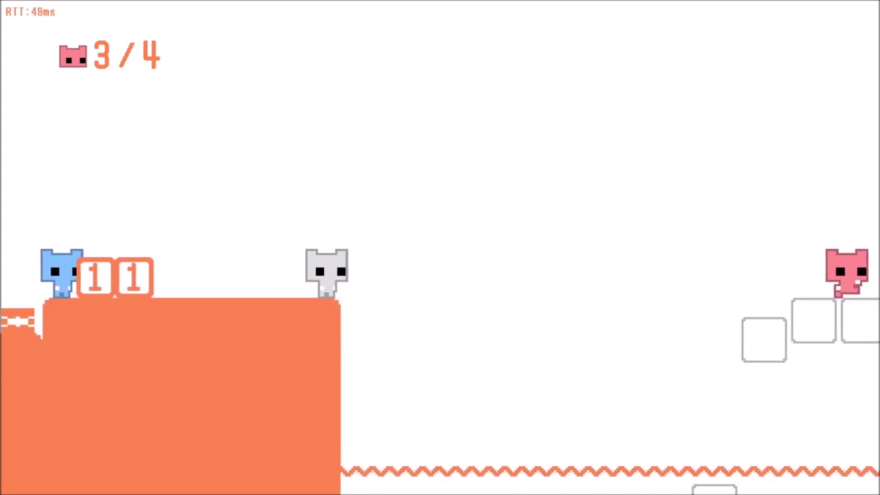
{"action": "key", "text": "Up"}
{"action": "key", "text": "Right"}
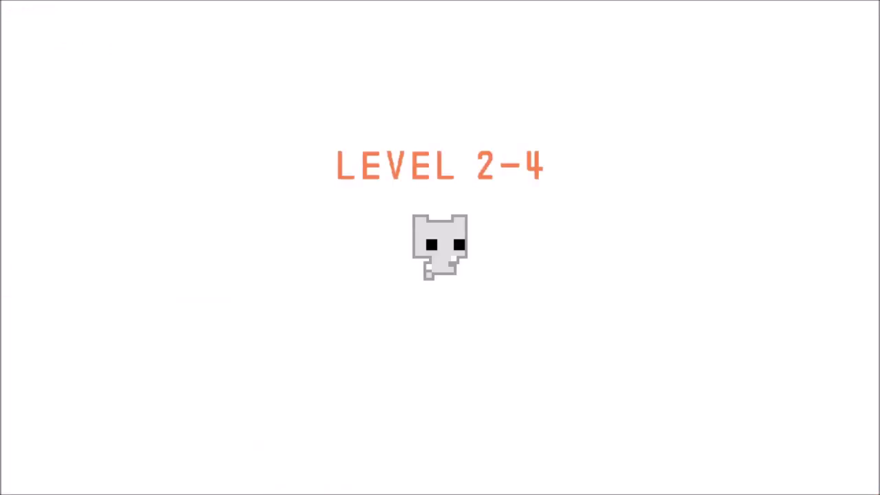
Step: Jump the pink cat onto the 1 blocks, move onto the blue cat, then push against the blocks
{"action": "key", "text": "Right"}
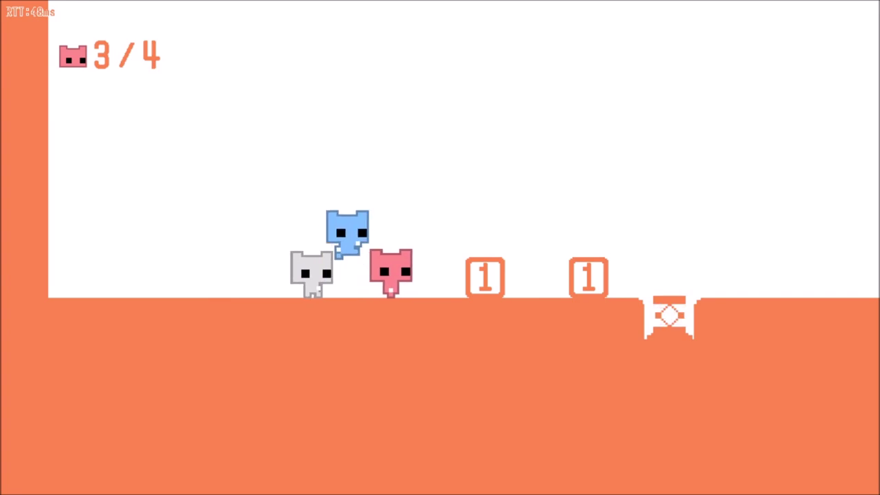
{"action": "key", "text": "Up"}
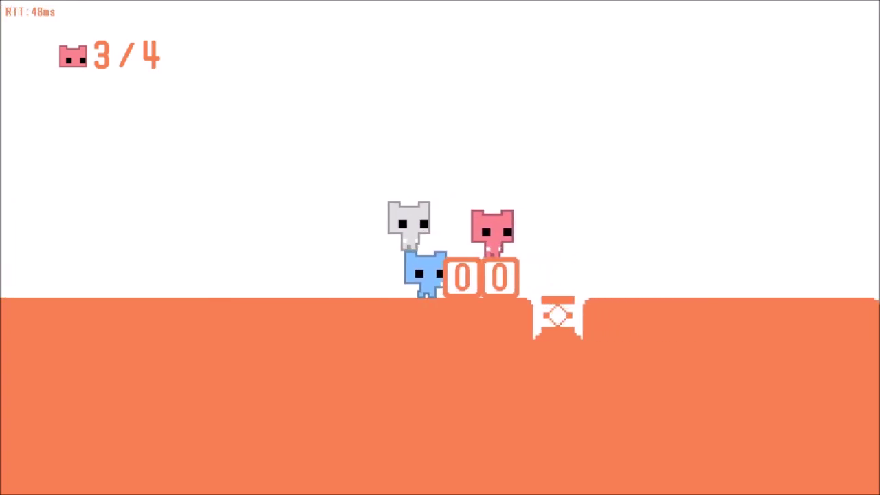
{"action": "key", "text": "Left"}
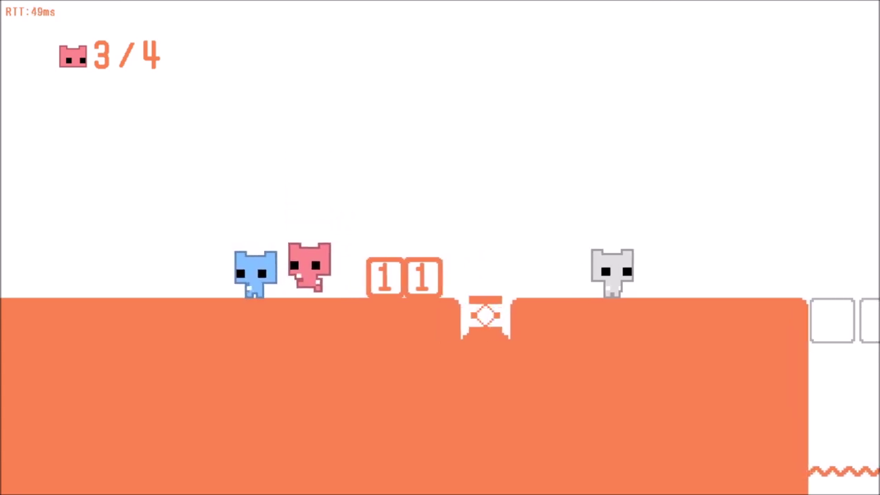
{"action": "key", "text": "Right"}
{"action": "key", "text": "Right"}
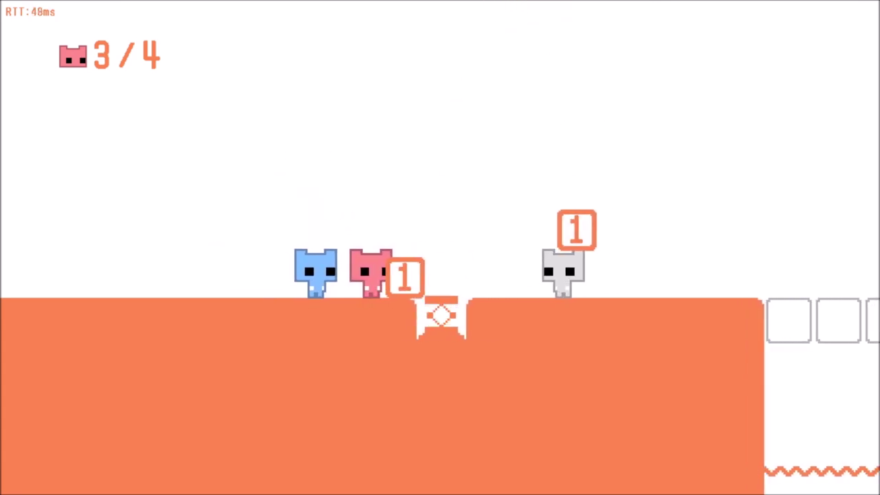
Step: Jump onto the 1 block and leap right toward the grey cat
{"action": "key", "text": "space"}
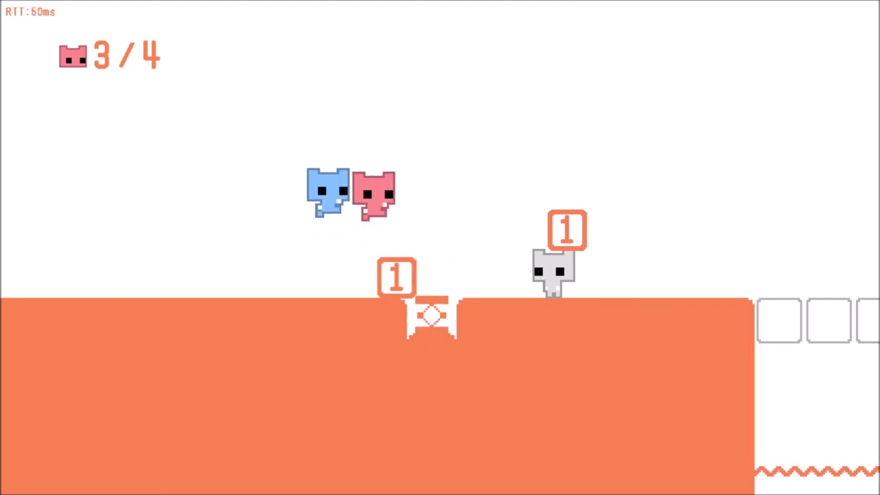
{"action": "key", "text": "Right"}
{"action": "key", "text": "space"}
{"action": "key", "text": "Right"}
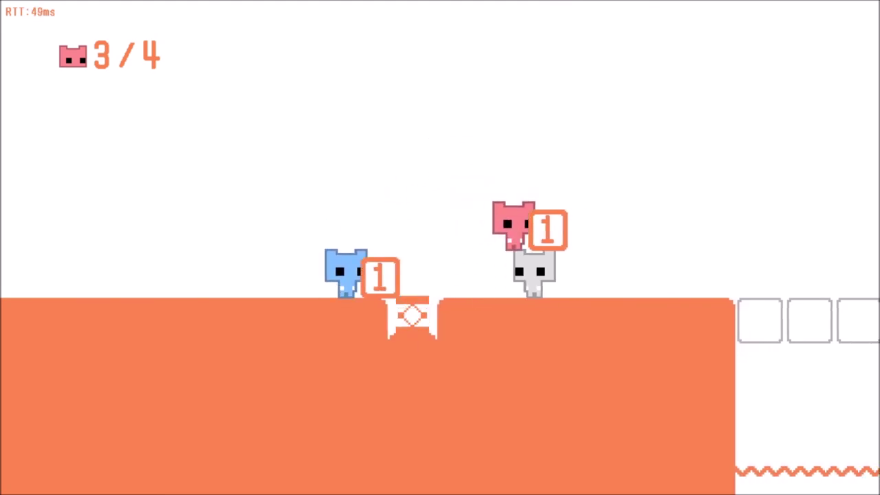
{"action": "key", "text": "Right"}
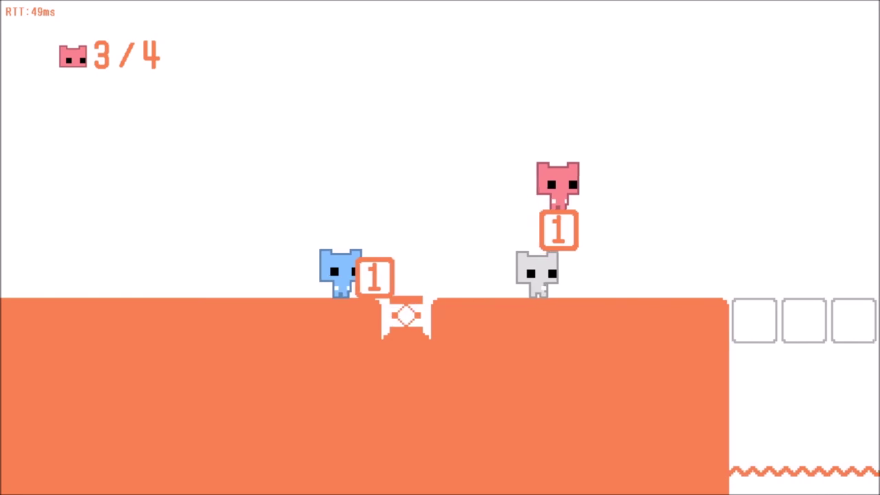
{"action": "key", "text": "Left"}
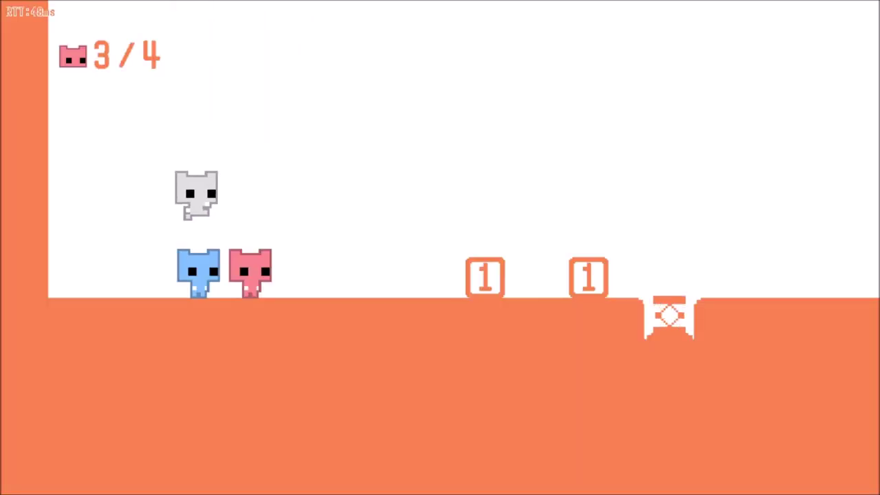
{"action": "key", "text": "Right"}
{"action": "key", "text": "Right"}
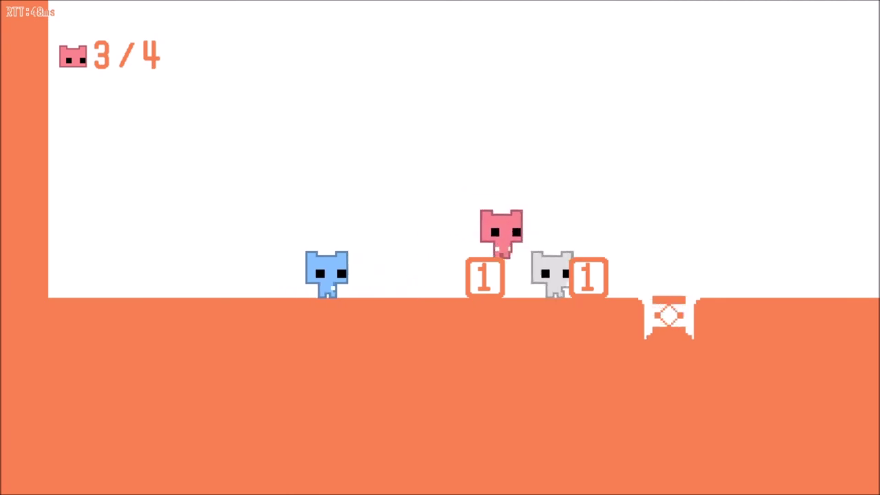
{"action": "key", "text": "Right"}
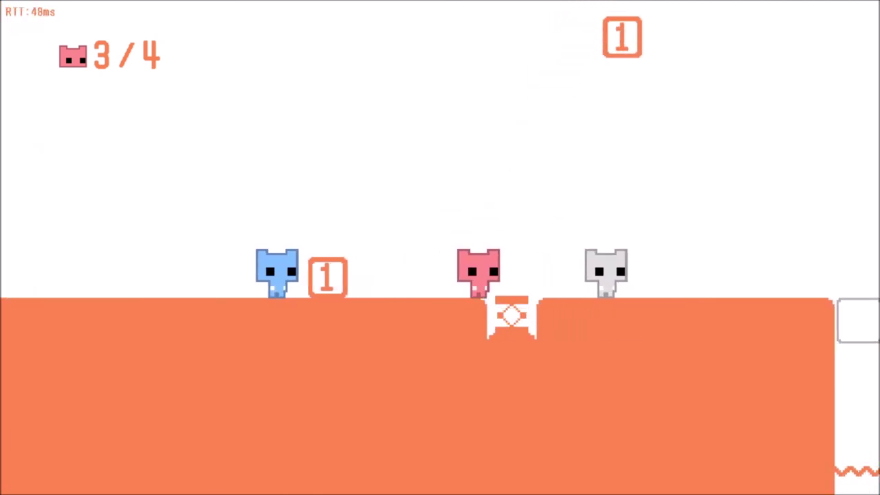
{"action": "key", "text": "Right"}
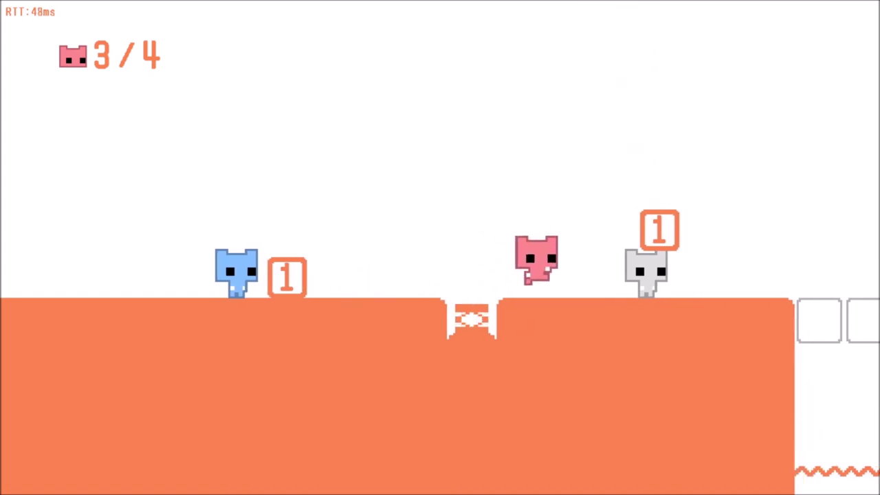
{"action": "key", "text": "Right"}
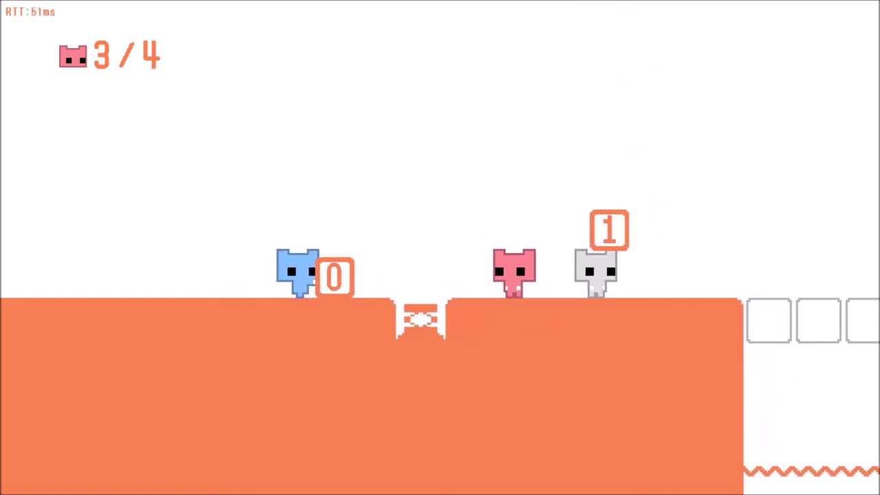
{"action": "key", "text": "Right"}
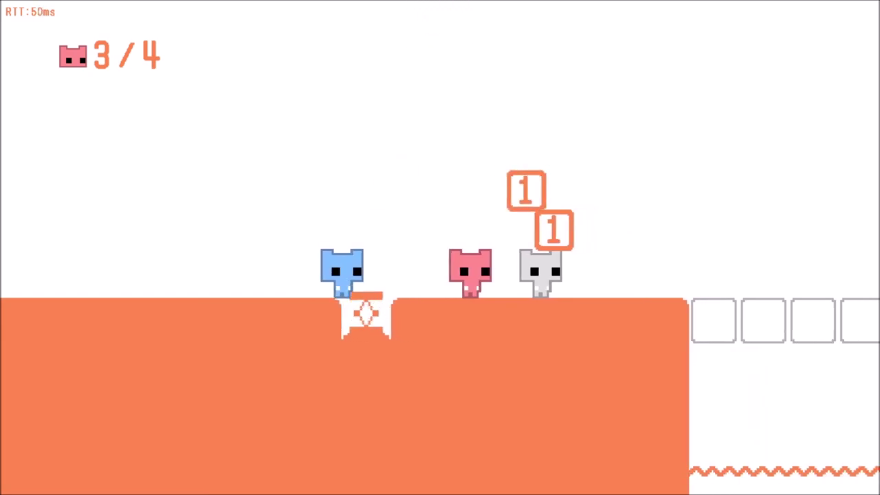
{"action": "key", "text": "Right"}
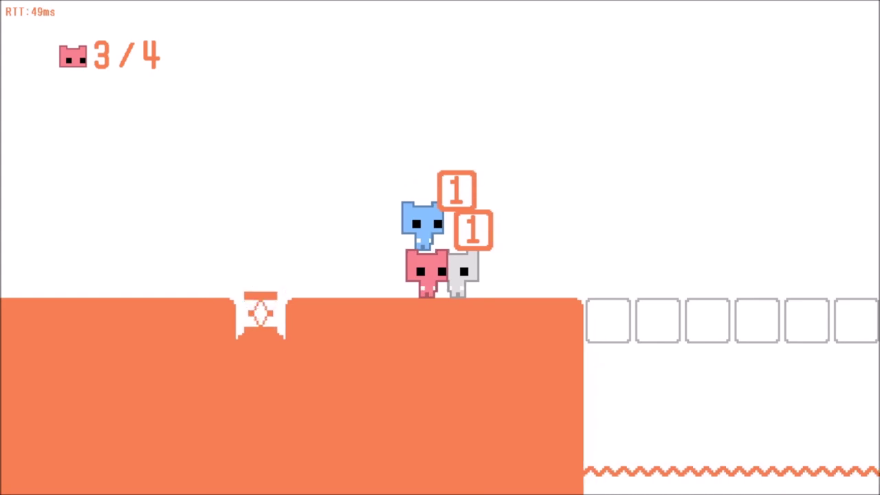
{"action": "key", "text": "Right"}
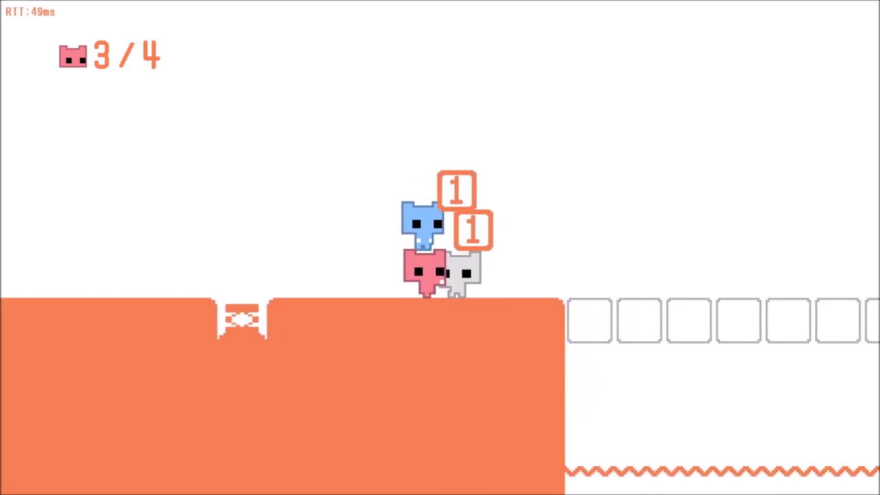
{"action": "key", "text": "Right"}
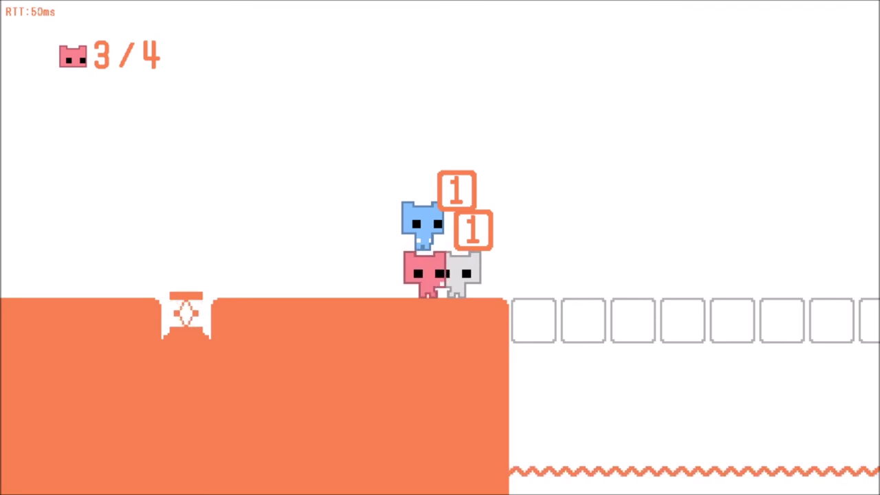
{"action": "key", "text": "Right"}
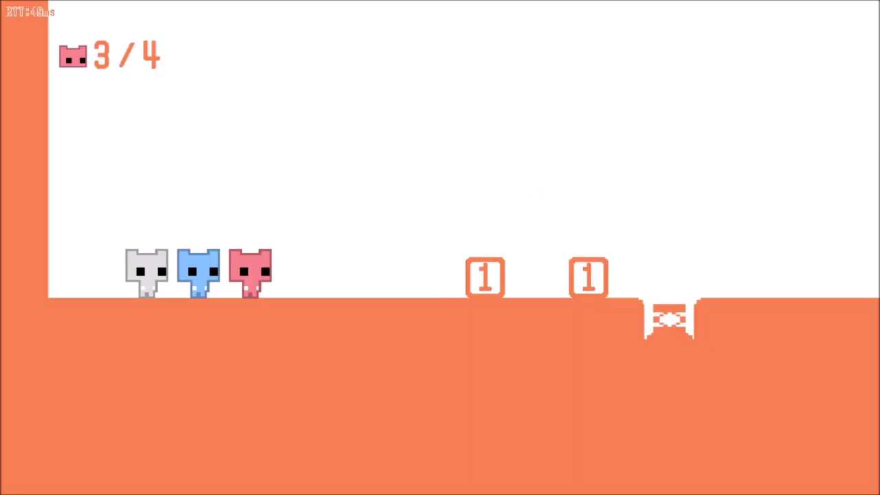
Step: Jump the pink cat over the first 1 block onto the grey cat's head
{"action": "key", "text": "Right"}
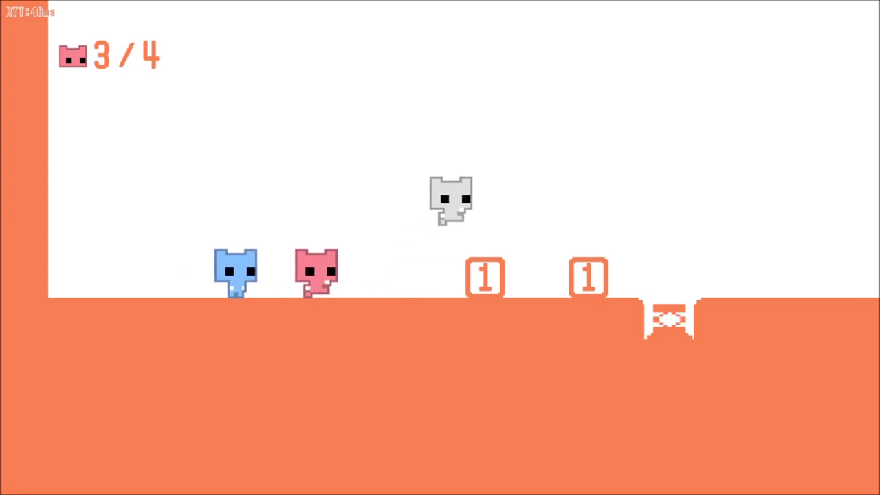
{"action": "key", "text": "Up"}
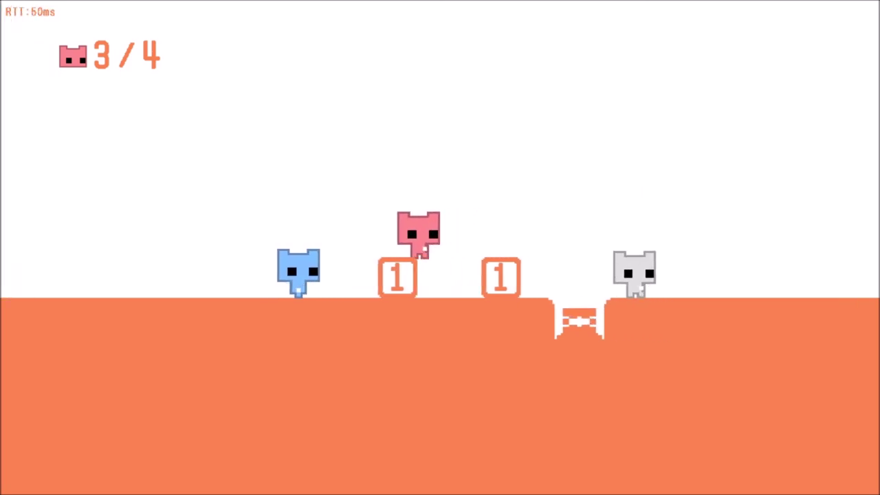
{"action": "key", "text": "Right"}
{"action": "key", "text": "Up"}
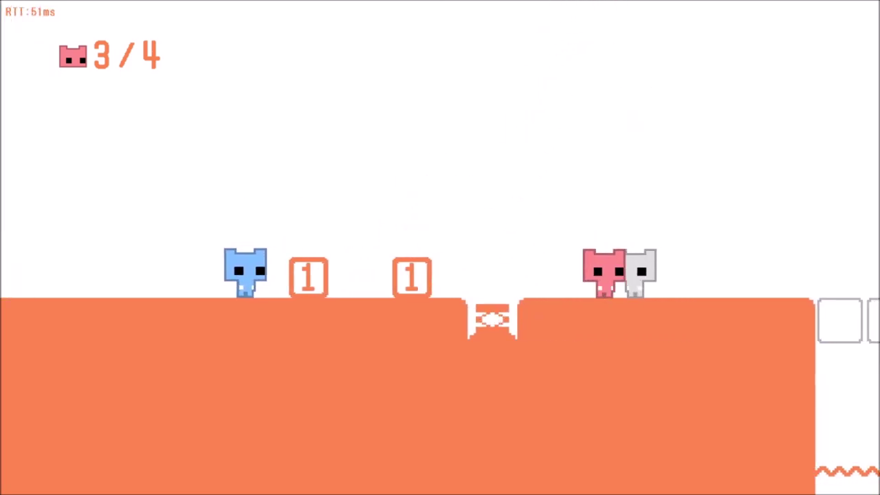
{"action": "key", "text": "Up"}
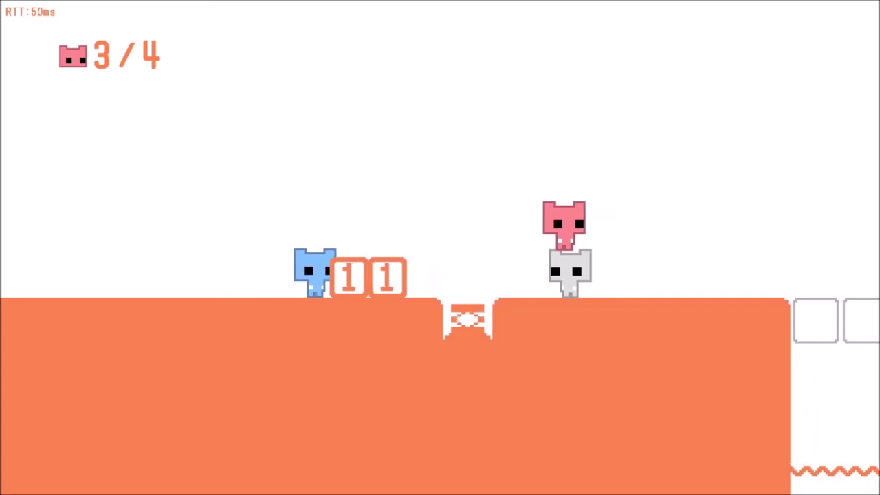
Step: Push the number blocks right and climb onto the pink cat to form a three-cat tower
{"action": "key", "text": "Right"}
{"action": "key", "text": "Left"}
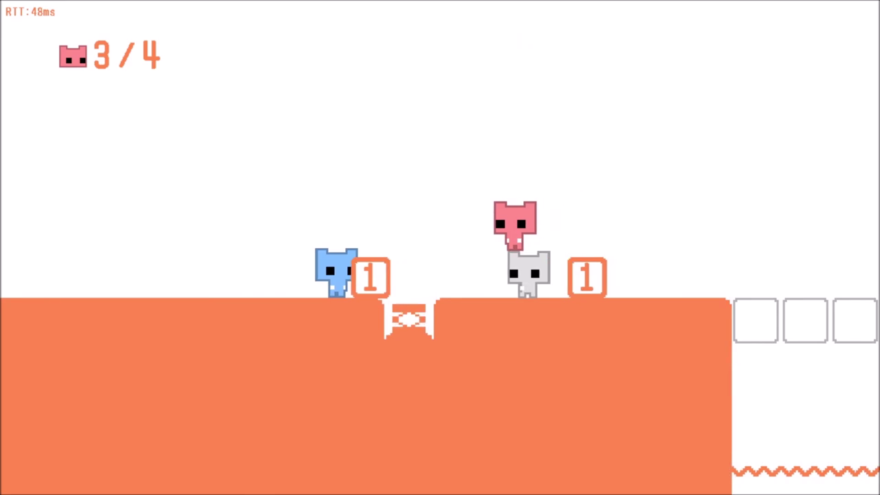
{"action": "key", "text": "Up"}
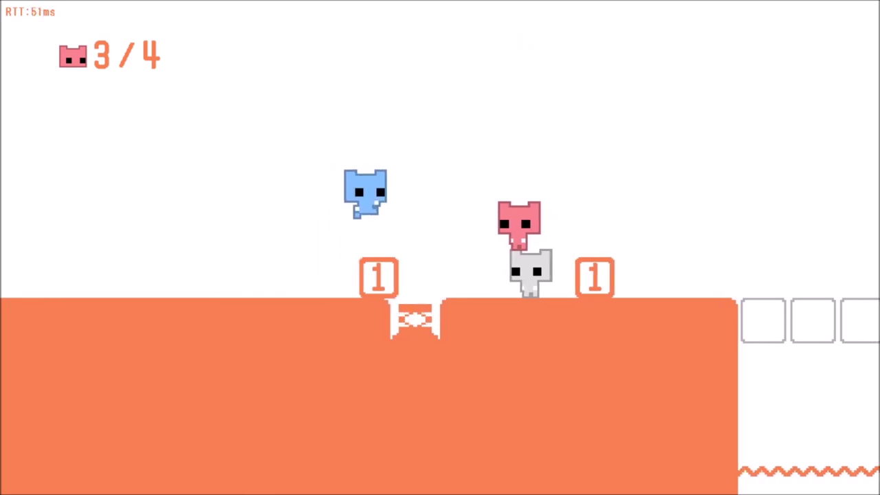
{"action": "key", "text": "Right"}
{"action": "key", "text": "Up"}
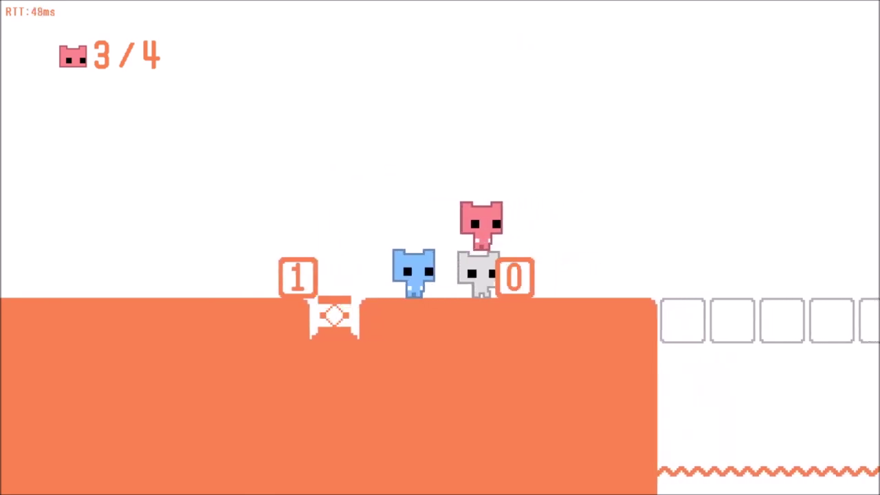
{"action": "key", "text": "Right"}
{"action": "key", "text": "Up"}
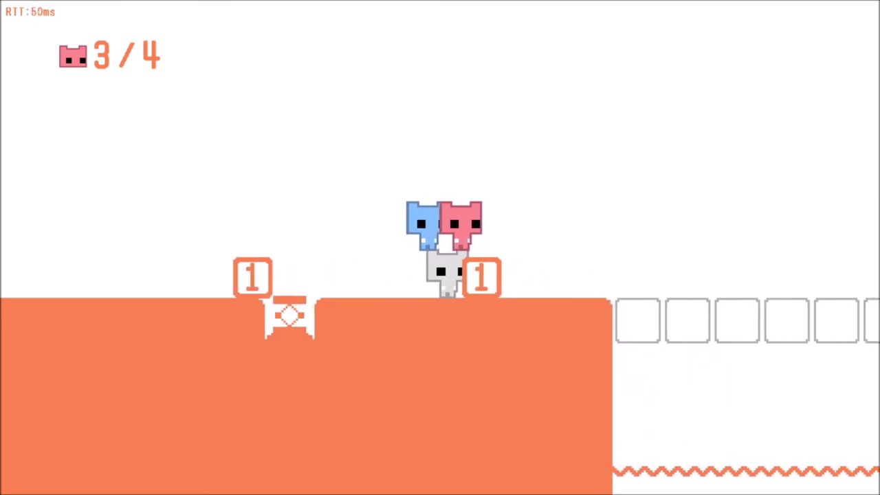
{"action": "key", "text": "Up"}
{"action": "key", "text": "Right"}
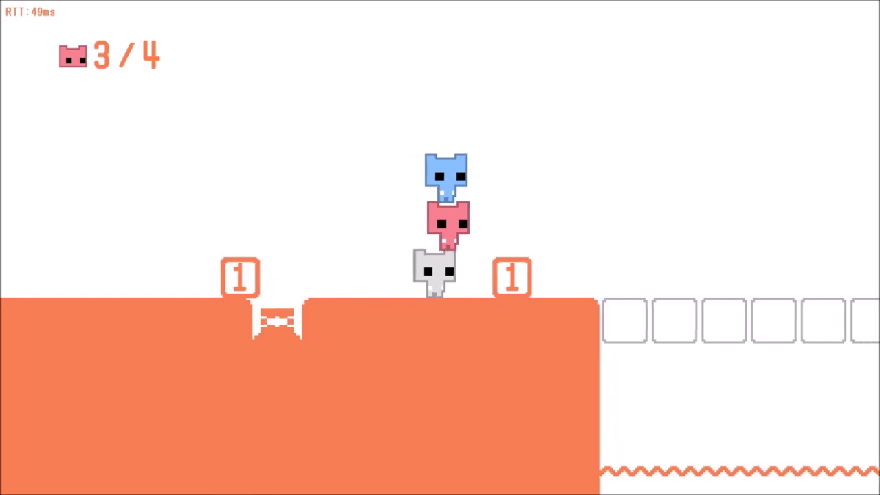
Step: Walk the cat tower onto the 1 block and right along the block bridge
{"action": "key", "text": "Up"}
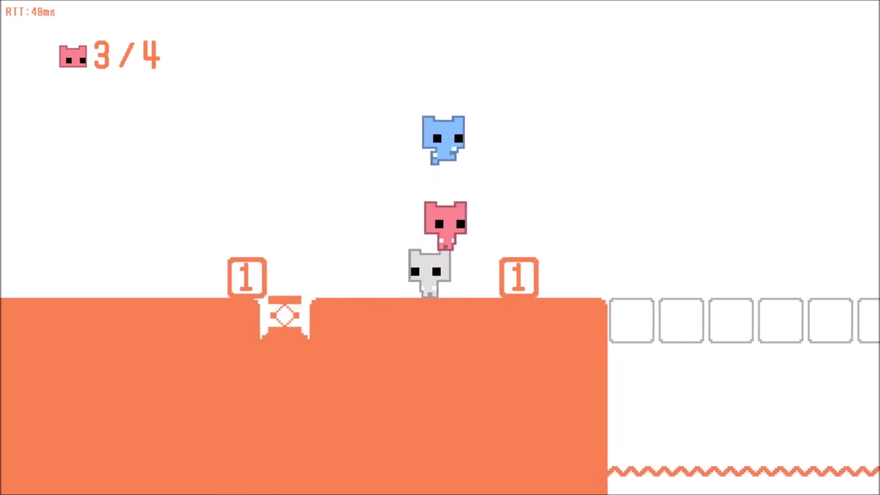
{"action": "key", "text": "Right"}
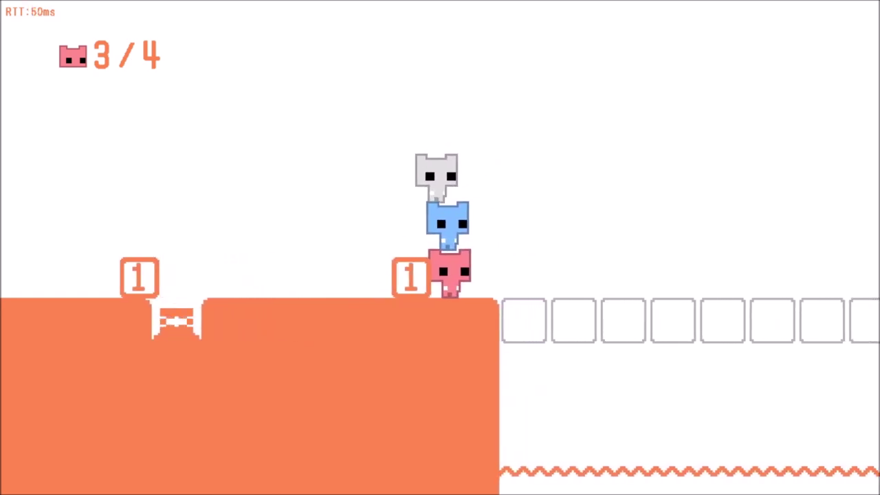
{"action": "key", "text": "Right"}
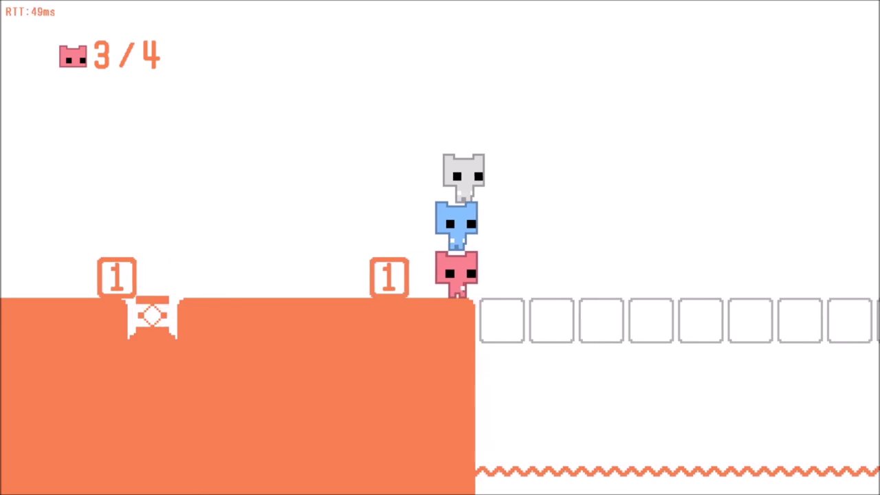
{"action": "key", "text": "Right"}
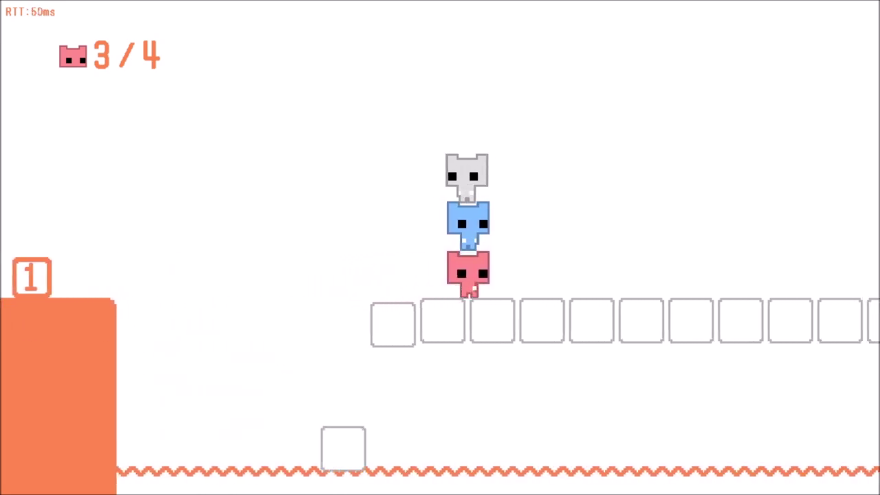
Step: Walk the tower onto the orange platform, drop the grey cat on sign 5, then walk left off the edge
{"action": "key", "text": "Right"}
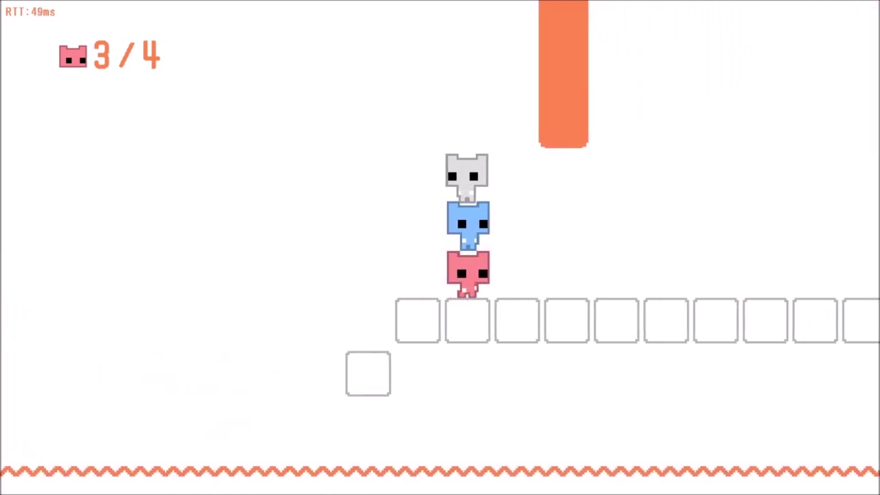
{"action": "key", "text": "Right"}
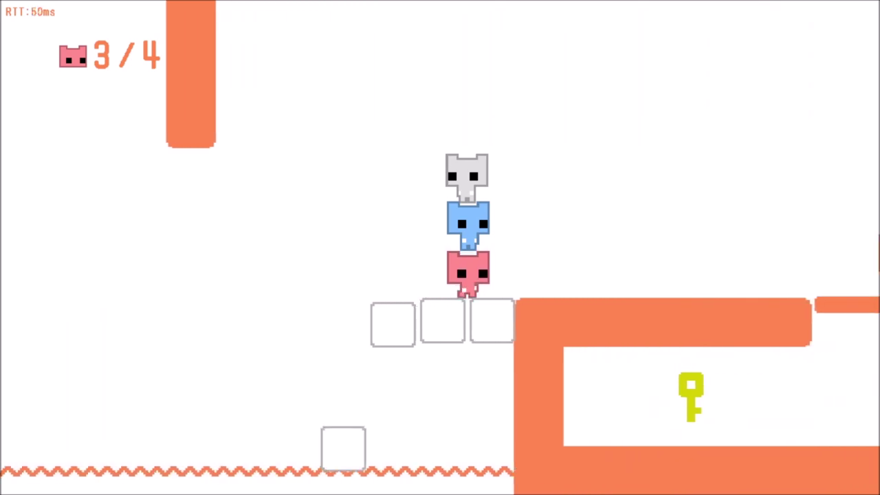
{"action": "key", "text": "Right"}
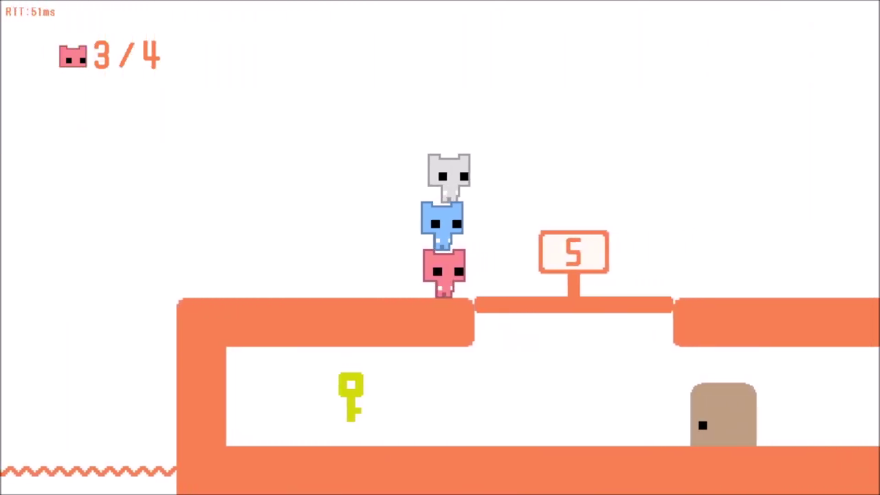
{"action": "key", "text": "Right"}
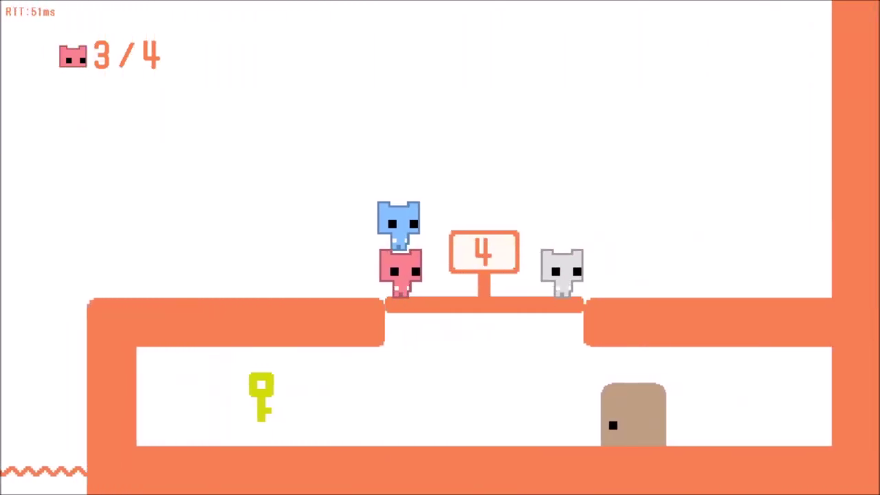
{"action": "key", "text": "Left"}
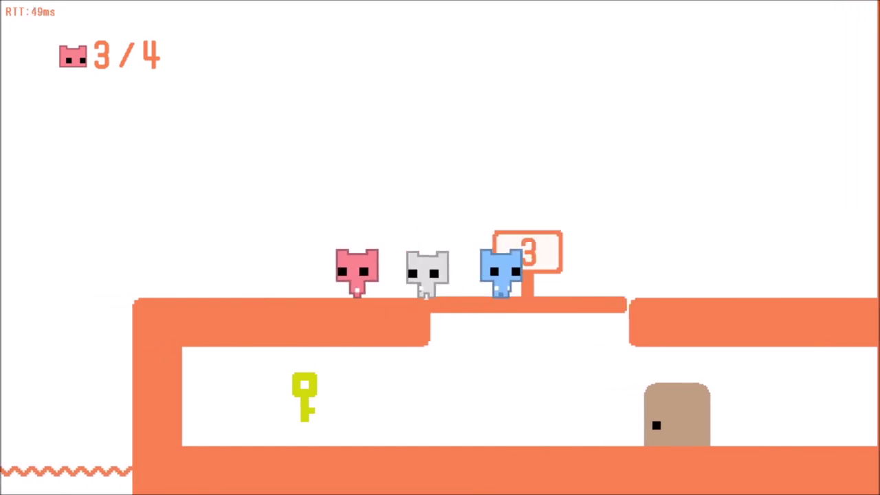
{"action": "key", "text": "Left"}
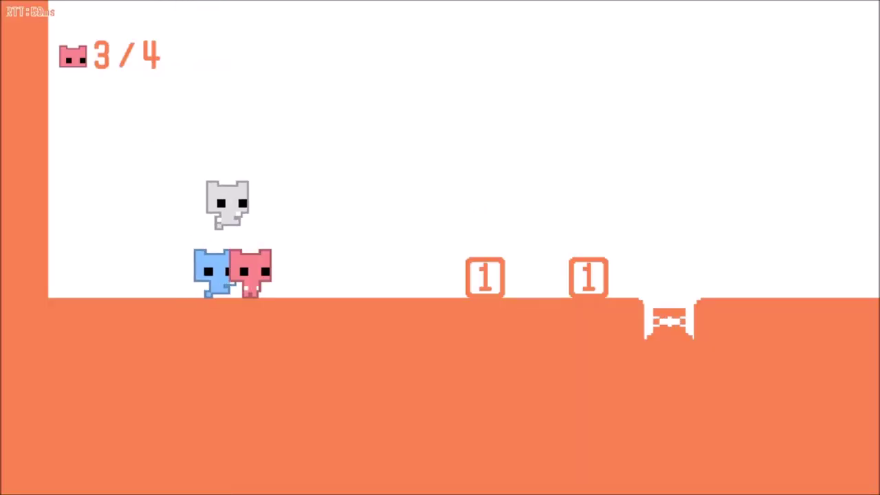
Step: Hop over the first 1 block and push a number block right
{"action": "key", "text": "Right"}
{"action": "key", "text": "Up"}
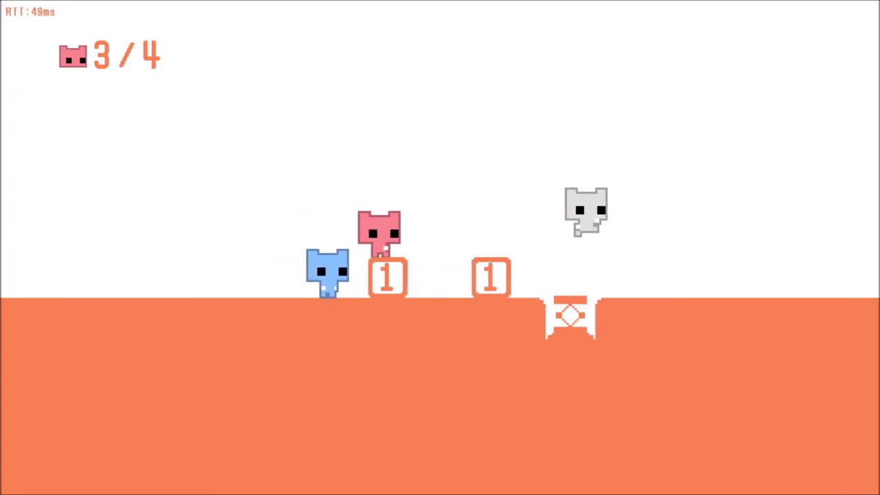
{"action": "key", "text": "Right"}
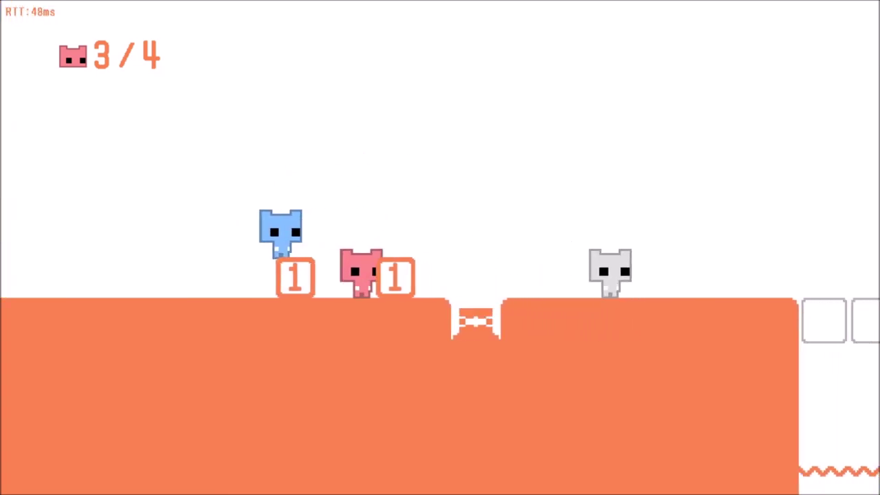
{"action": "key", "text": "Right"}
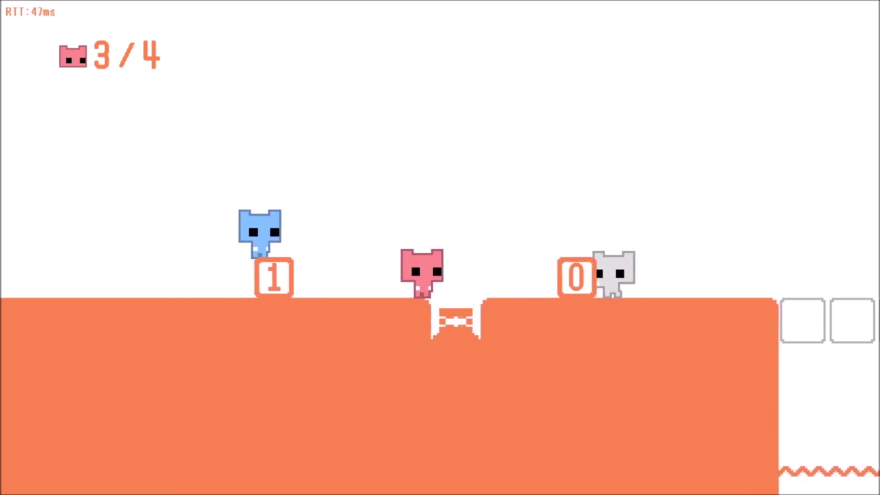
{"action": "key", "text": "Left"}
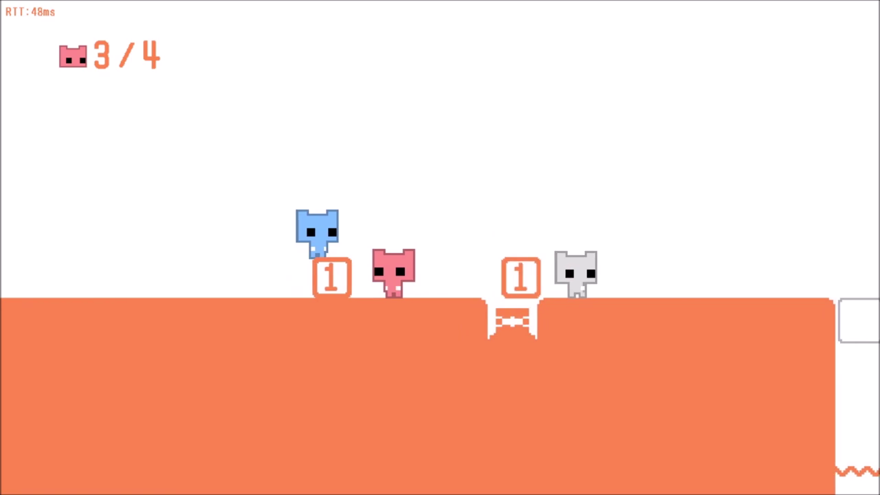
Step: Jump up beside the number blocks and push them left into a stack
{"action": "key", "text": "Right"}
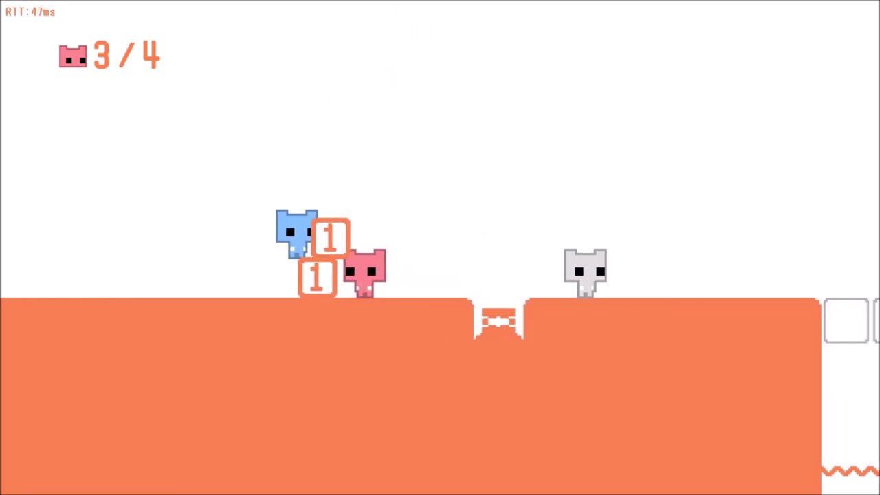
{"action": "key", "text": "Up"}
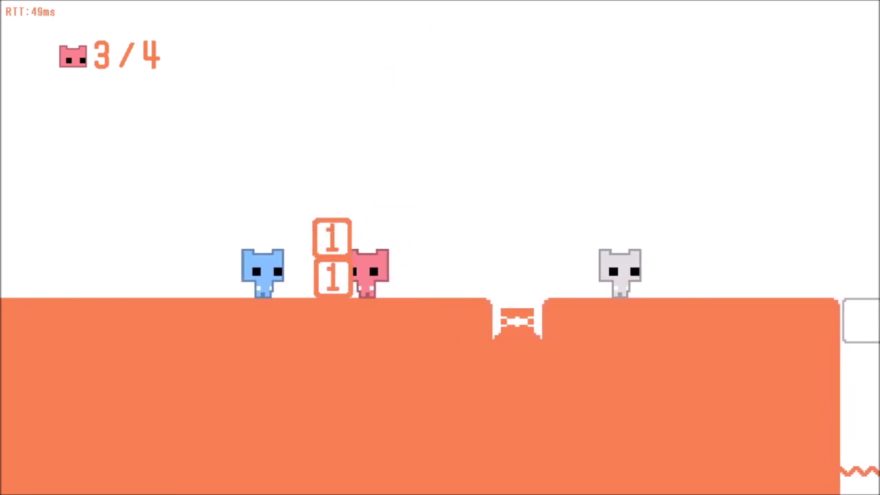
{"action": "key", "text": "Up"}
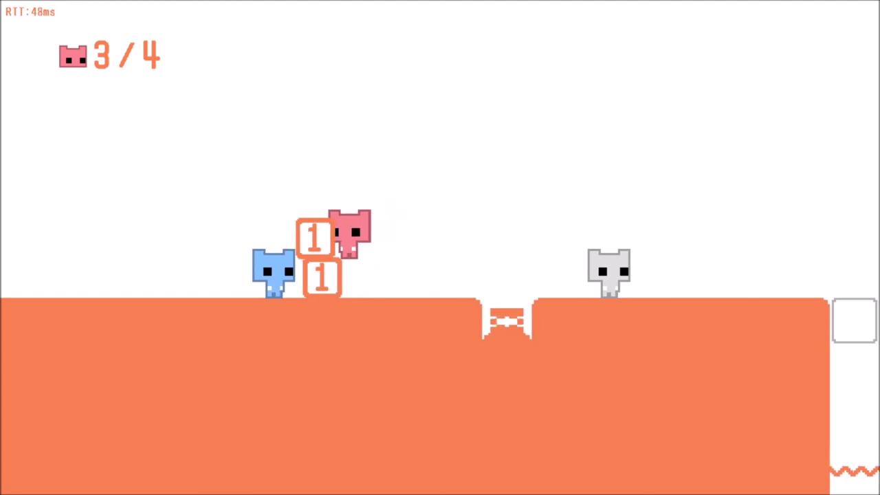
{"action": "key", "text": "Left"}
{"action": "key", "text": "Right"}
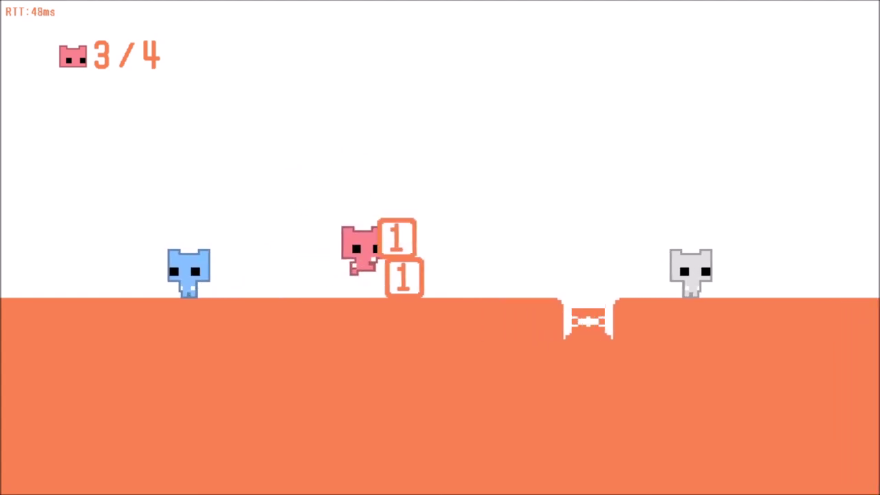
{"action": "key", "text": "Left"}
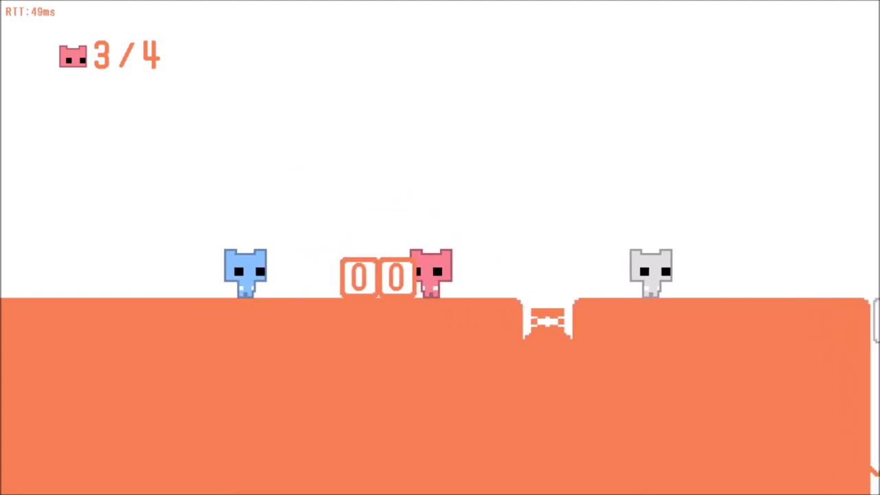
{"action": "key", "text": "Left"}
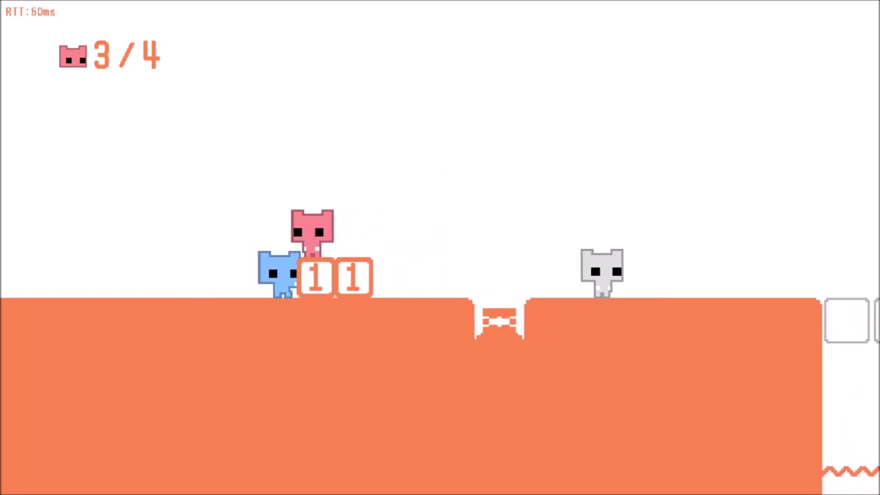
{"action": "key", "text": "Left"}
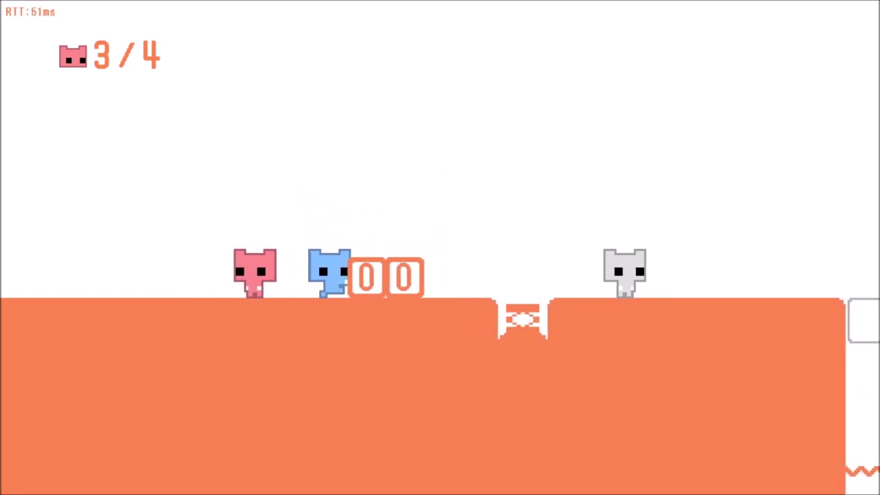
Step: Climb onto the blue cat's head and leap onto the stacked 1 blocks
{"action": "key", "text": "Right"}
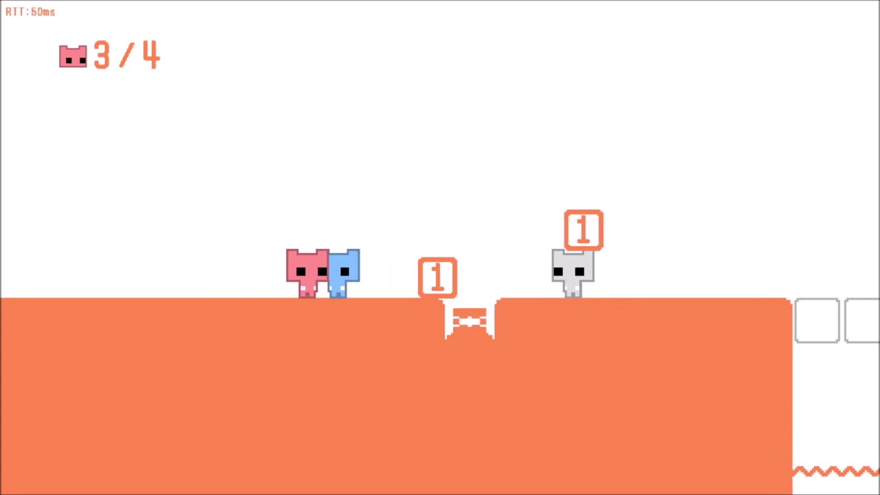
{"action": "key", "text": "Right"}
{"action": "key", "text": "space"}
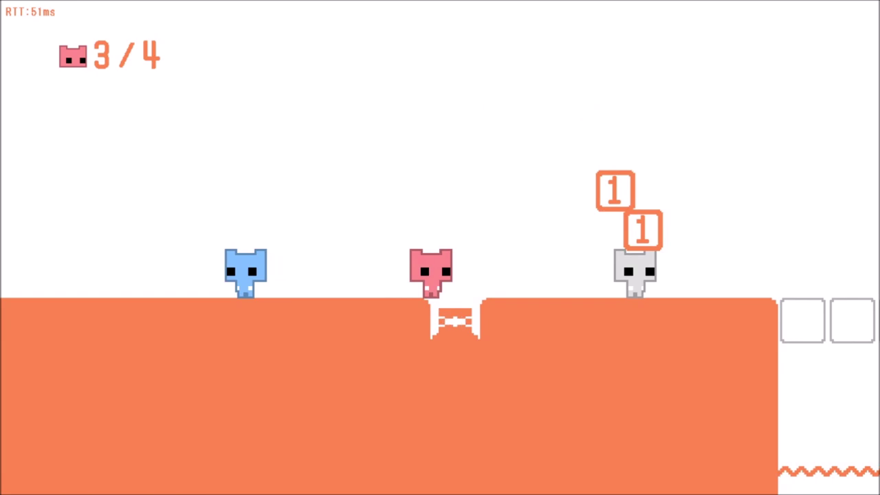
{"action": "key", "text": "Right"}
{"action": "key", "text": "Up"}
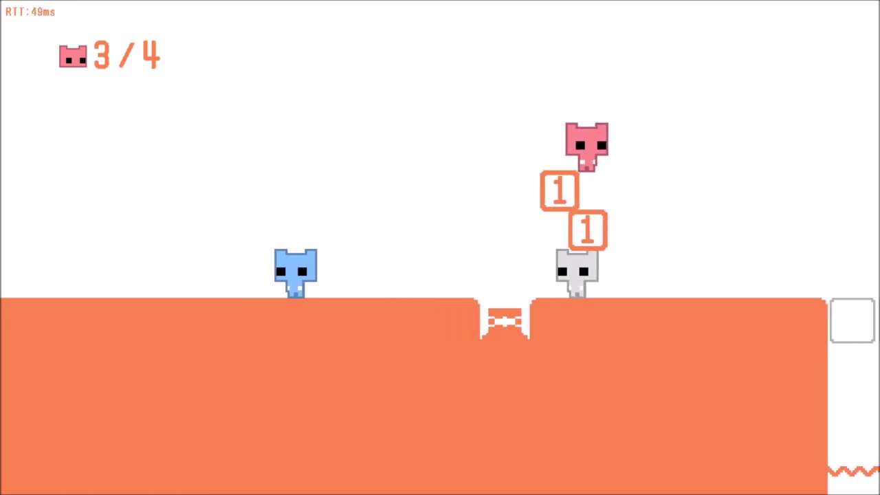
{"action": "key", "text": "Left"}
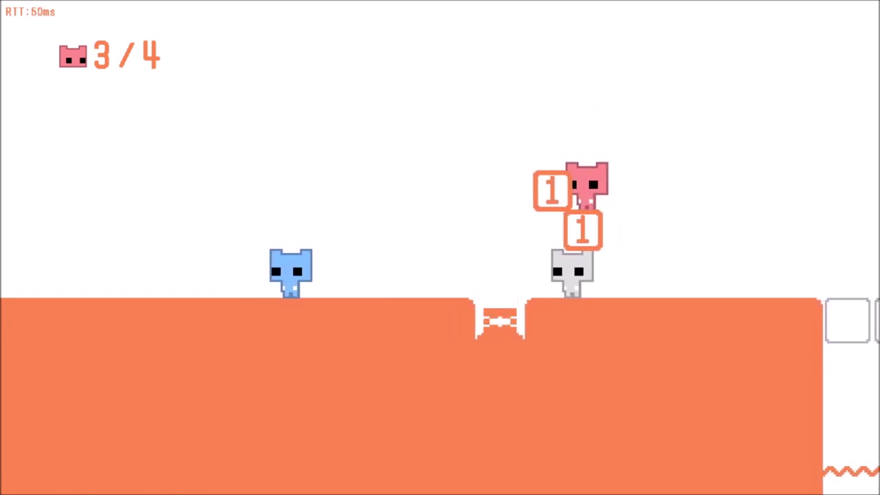